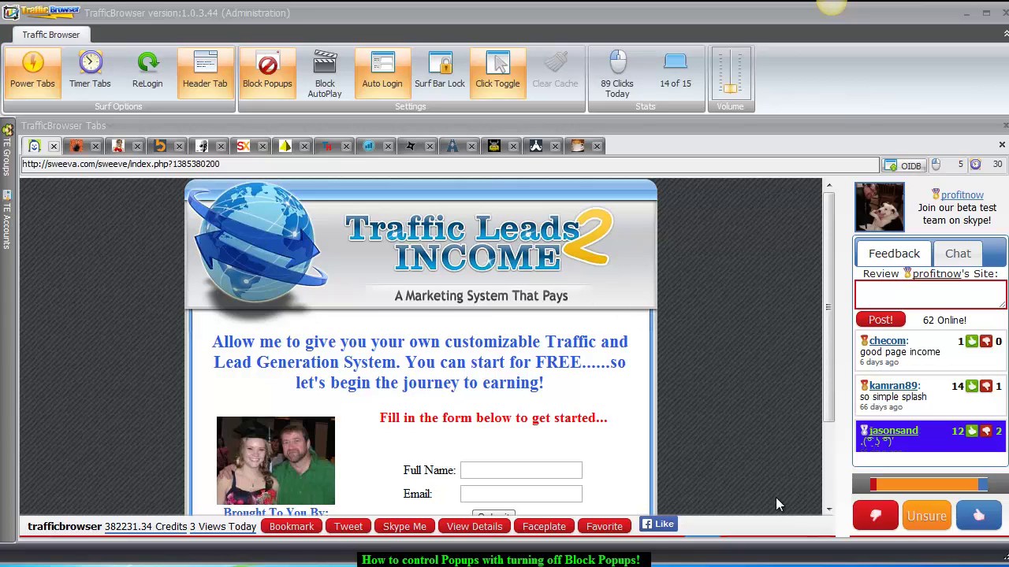
Give the Sweeva splash page a thumbs-up vote so the surf moves on to SiteXplosion.
{"action": "left_click", "coordinate": [963, 516]}
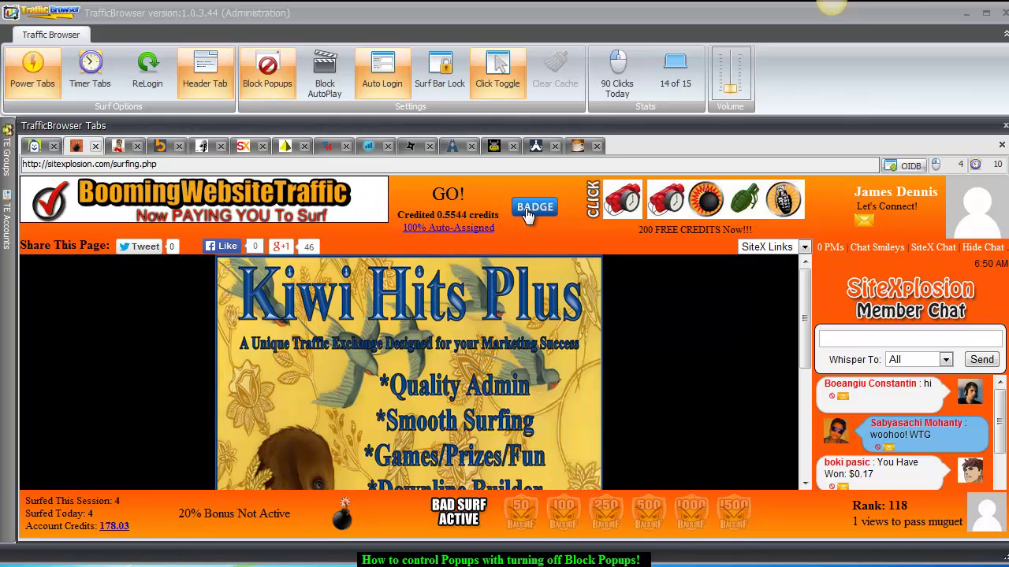
Toggle Block Popups, advance to ILoveHits, and claim its Nerd Surfing 100 badge.
{"action": "left_click", "coordinate": [270, 83]}
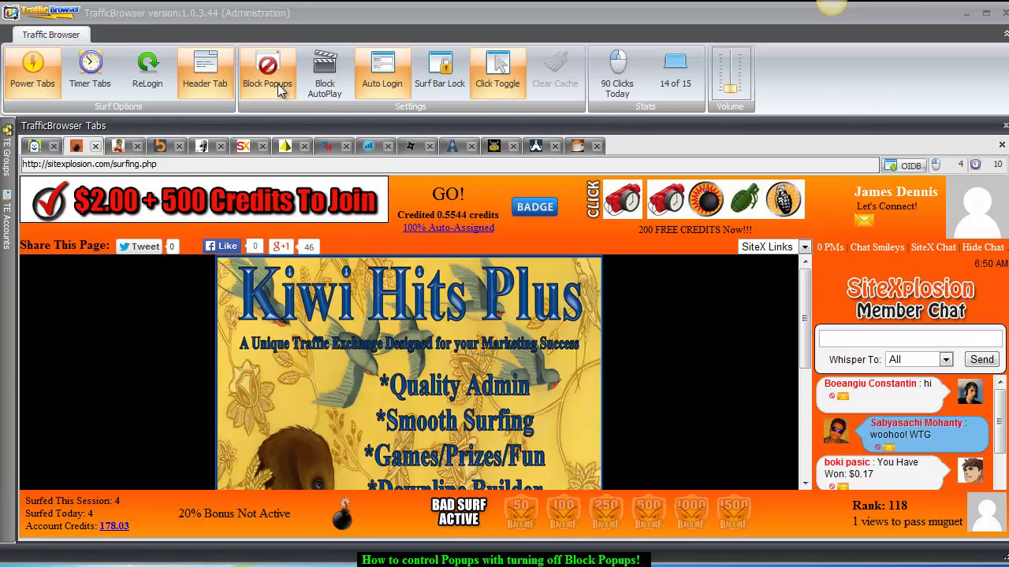
{"action": "left_click", "coordinate": [525, 208]}
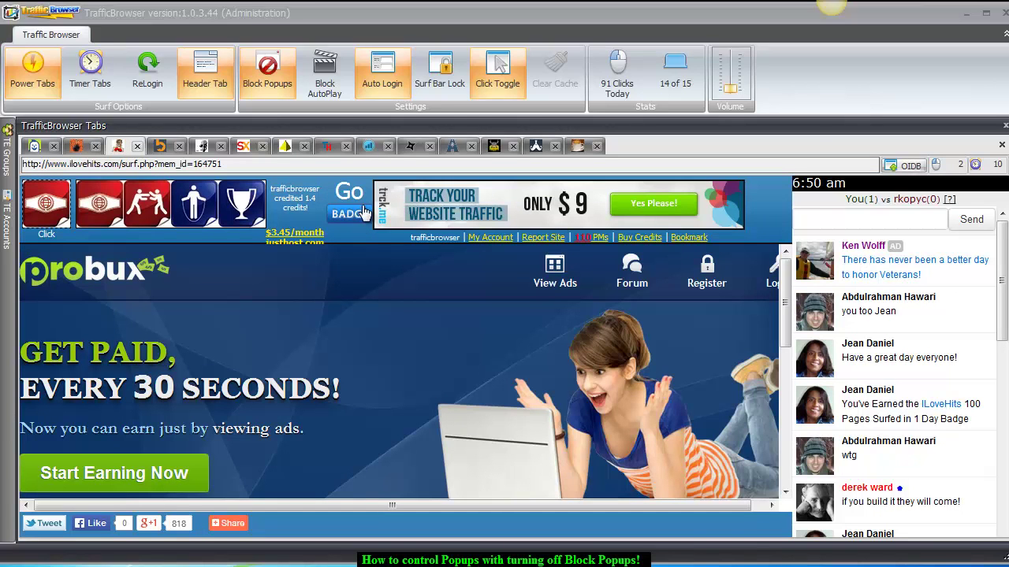
{"action": "left_click", "coordinate": [267, 74]}
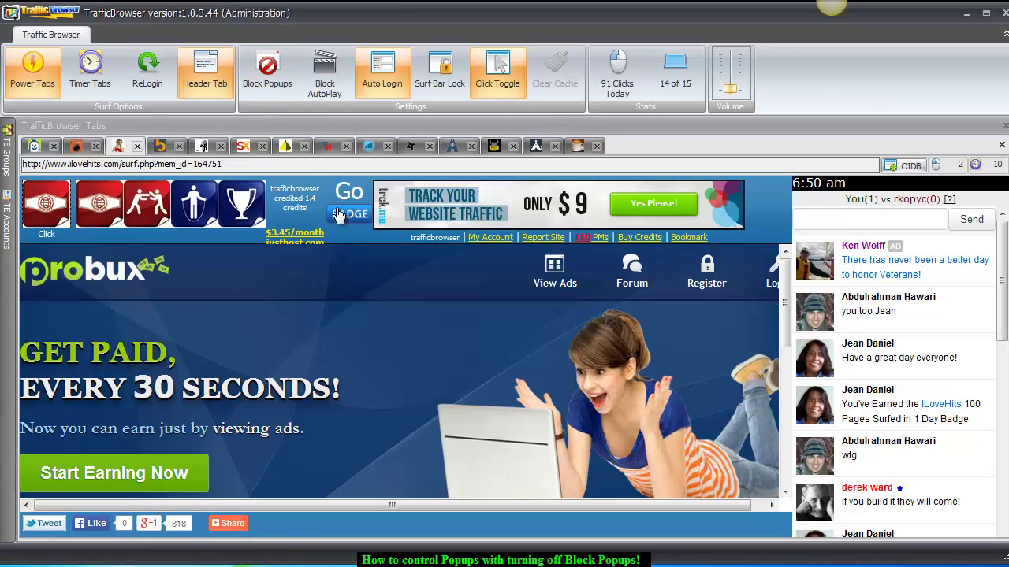
{"action": "left_click", "coordinate": [267, 73]}
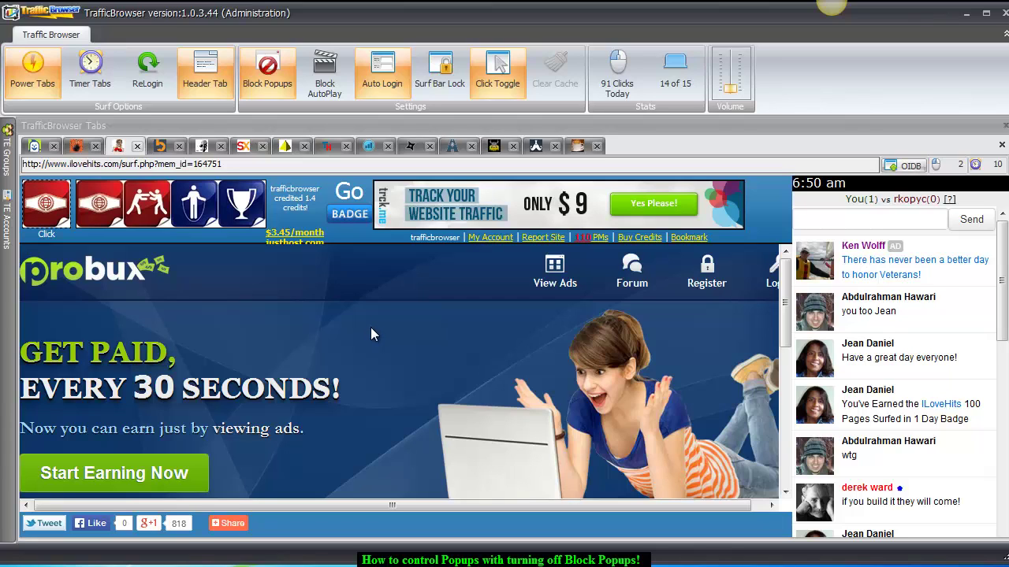
{"action": "left_click", "coordinate": [348, 221]}
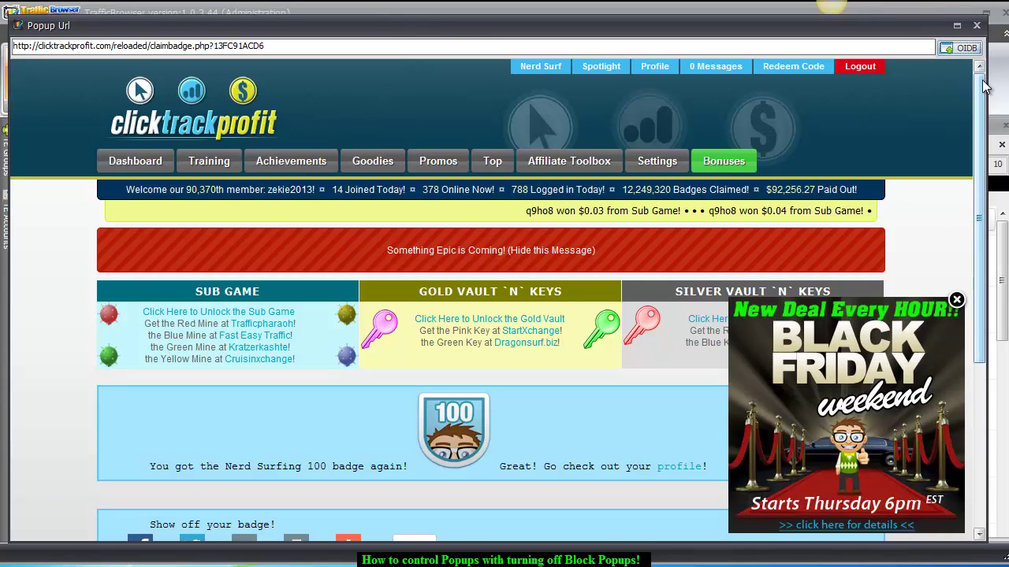
Close the ClickTrackProfit badge popup window to return to the ILoveHits Probux page.
{"action": "left_click_drag", "start_coordinate": [981, 83], "coordinate": [981, 91]}
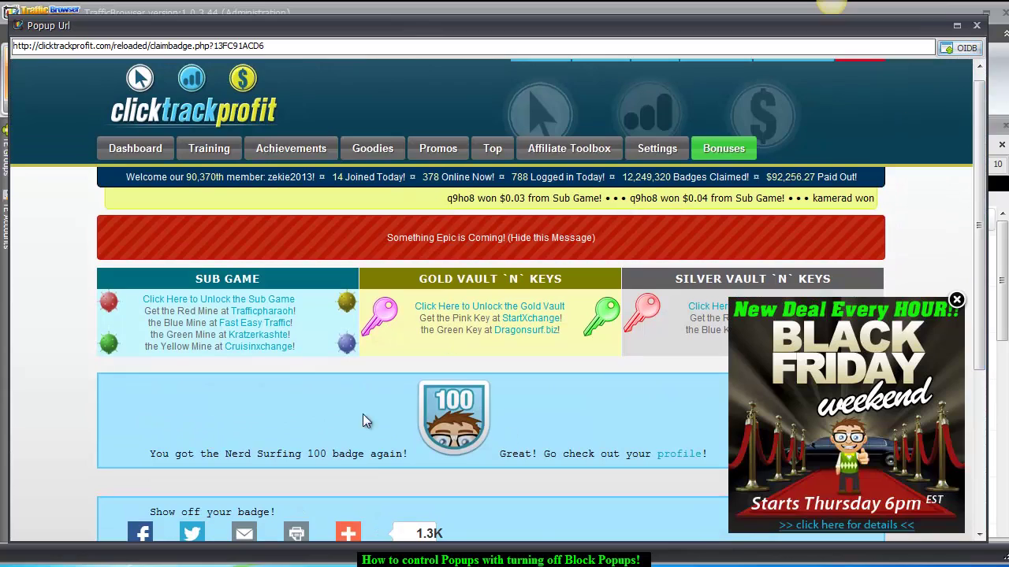
{"action": "left_click", "coordinate": [976, 26]}
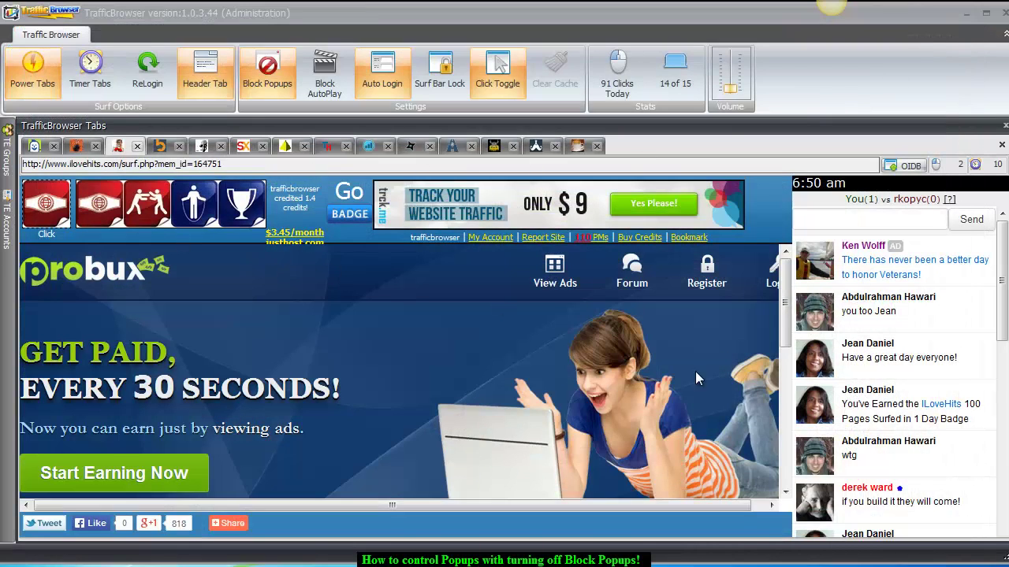
Pass the ILoveHits image check, claim the Surf Skeleton Nerd Surfing 250 badge, and close its popup.
{"action": "left_click", "coordinate": [99, 207]}
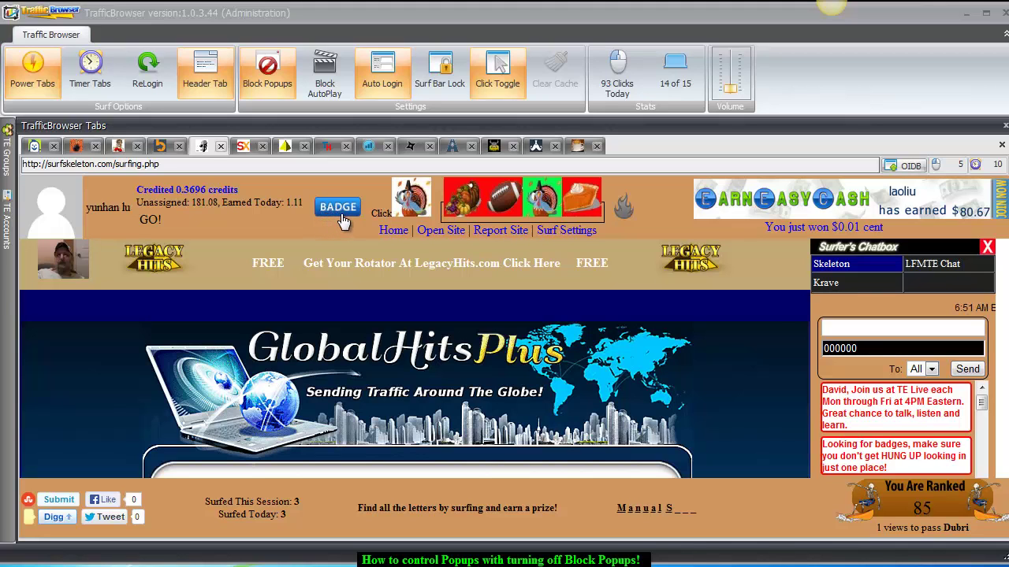
{"action": "left_click", "coordinate": [337, 207]}
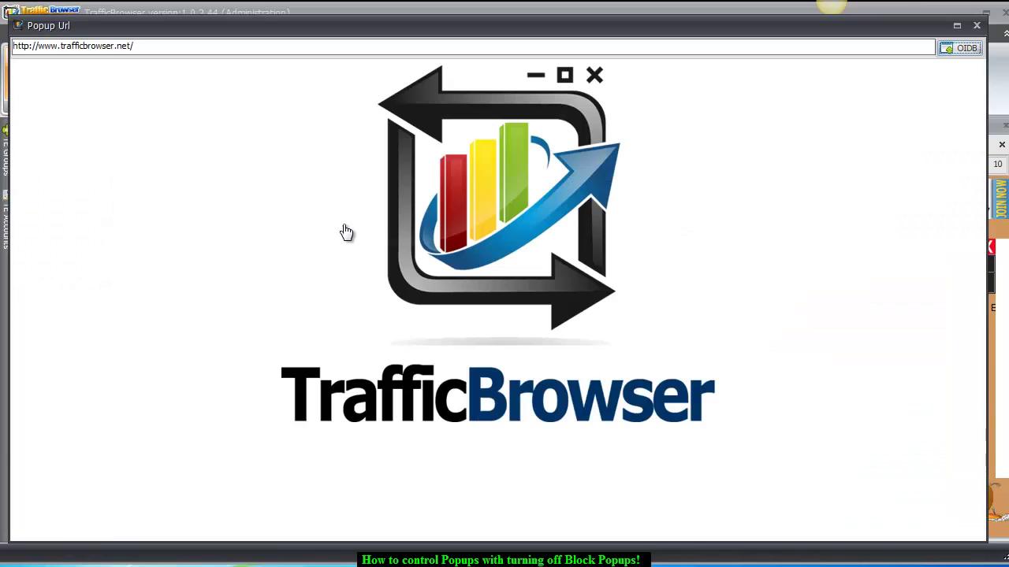
{"action": "left_click", "coordinate": [976, 27]}
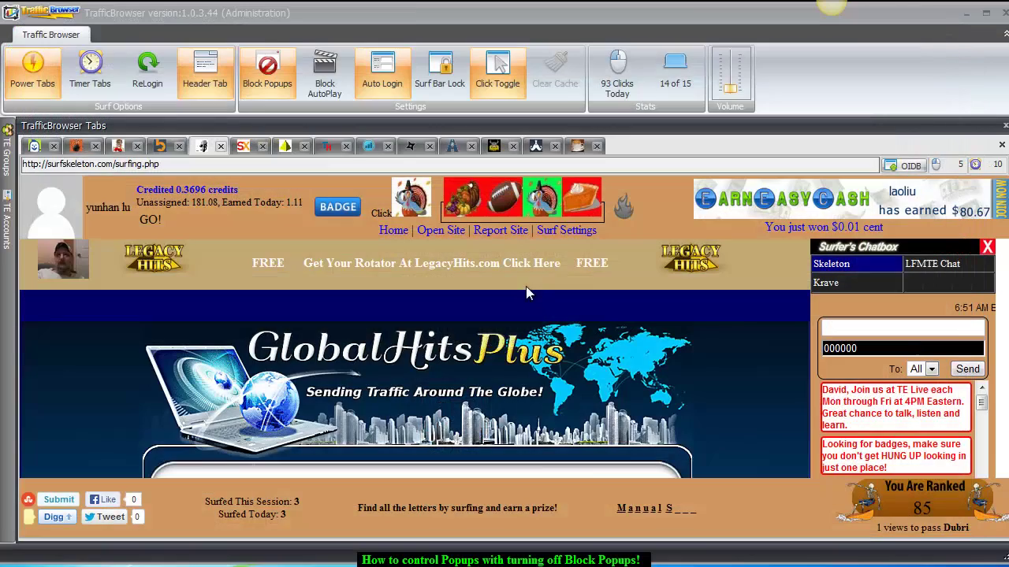
Solve the matching-image captchas, including berries, square and symbol, on seven consecutive surf tabs.
{"action": "left_click", "coordinate": [543, 202]}
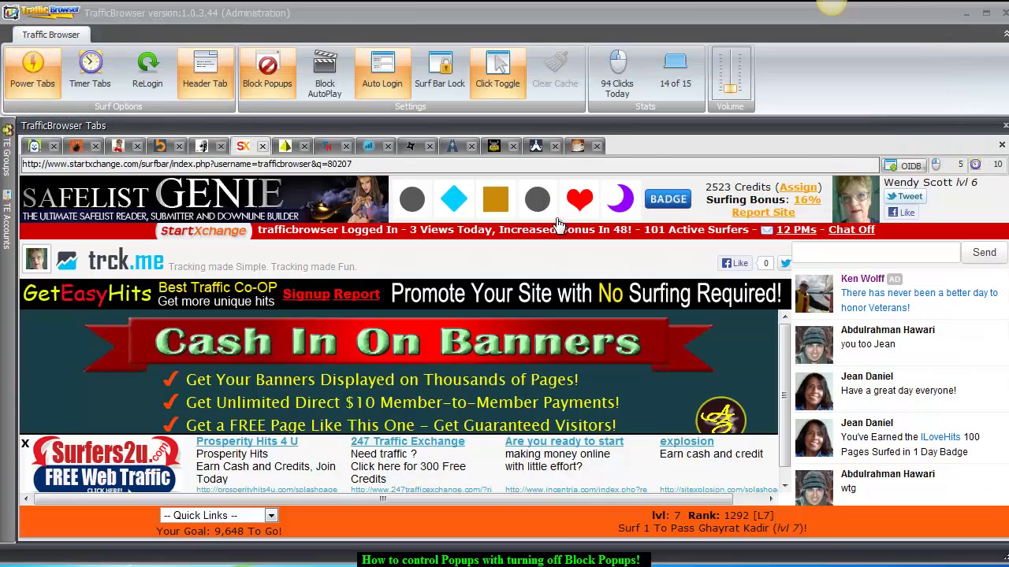
{"action": "left_click", "coordinate": [527, 207]}
{"action": "left_click", "coordinate": [483, 205]}
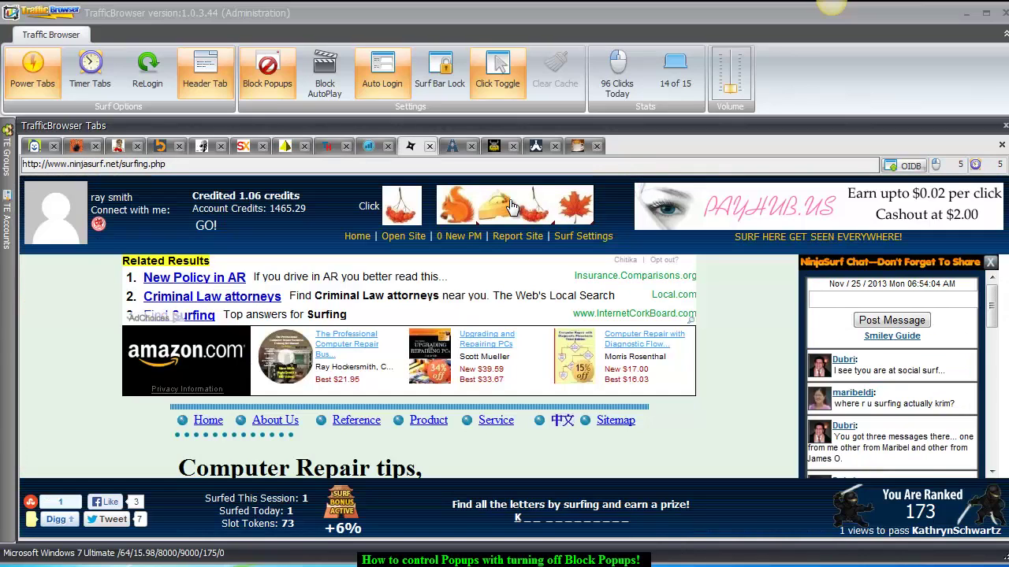
{"action": "left_click", "coordinate": [515, 208]}
{"action": "left_click", "coordinate": [532, 213]}
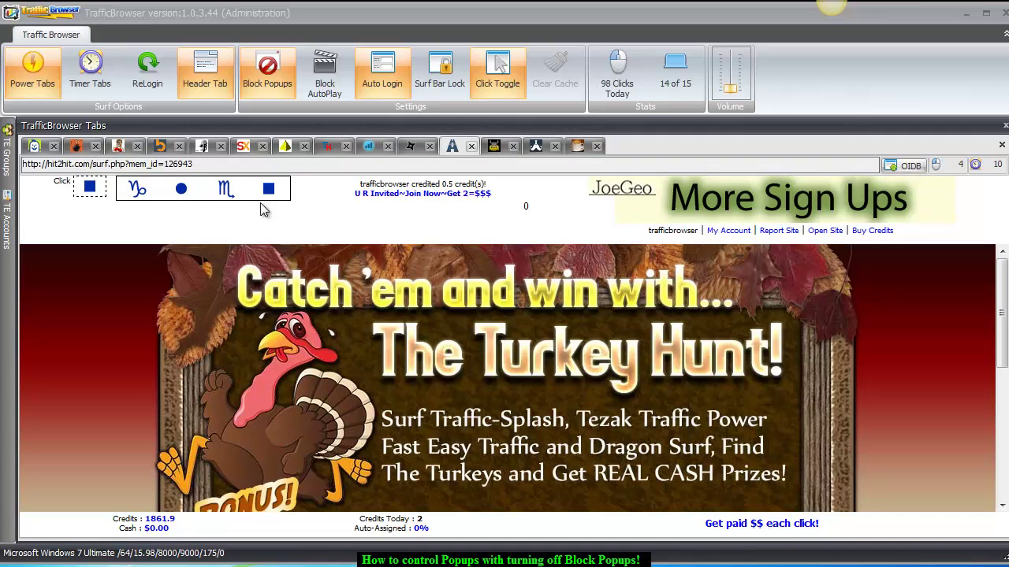
{"action": "left_click", "coordinate": [266, 190]}
{"action": "left_click", "coordinate": [241, 203]}
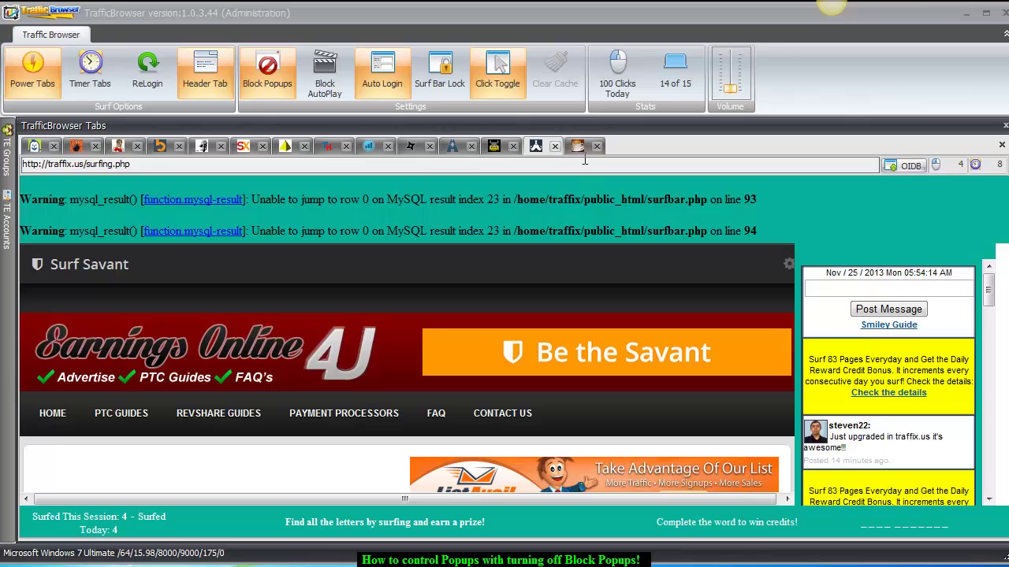
Close the broken traffix tab, answer VikingHits, and dismiss SiteXplosion's badge popup.
{"action": "left_click", "coordinate": [555, 147]}
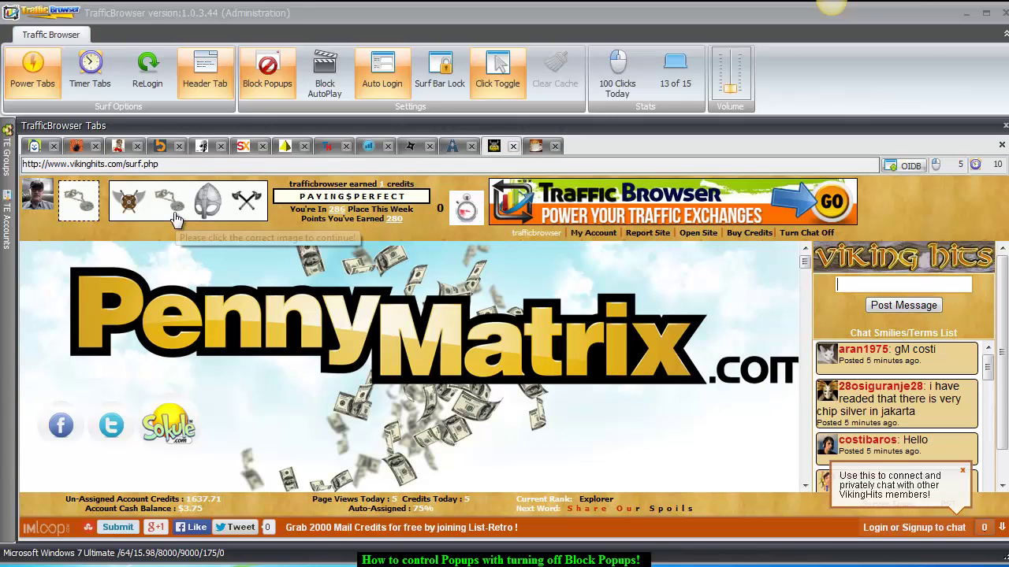
{"action": "left_click", "coordinate": [169, 203]}
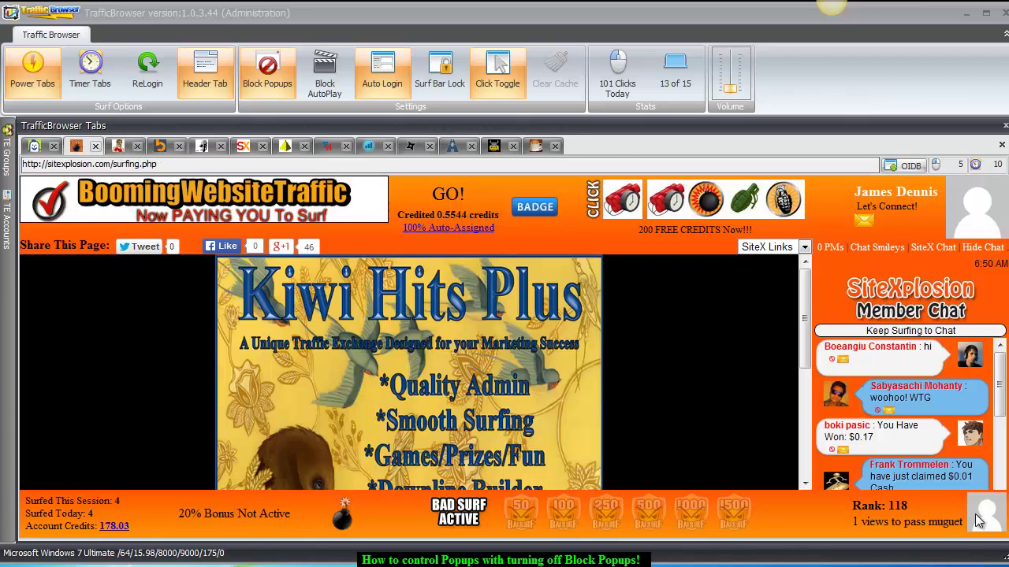
{"action": "left_click", "coordinate": [535, 208]}
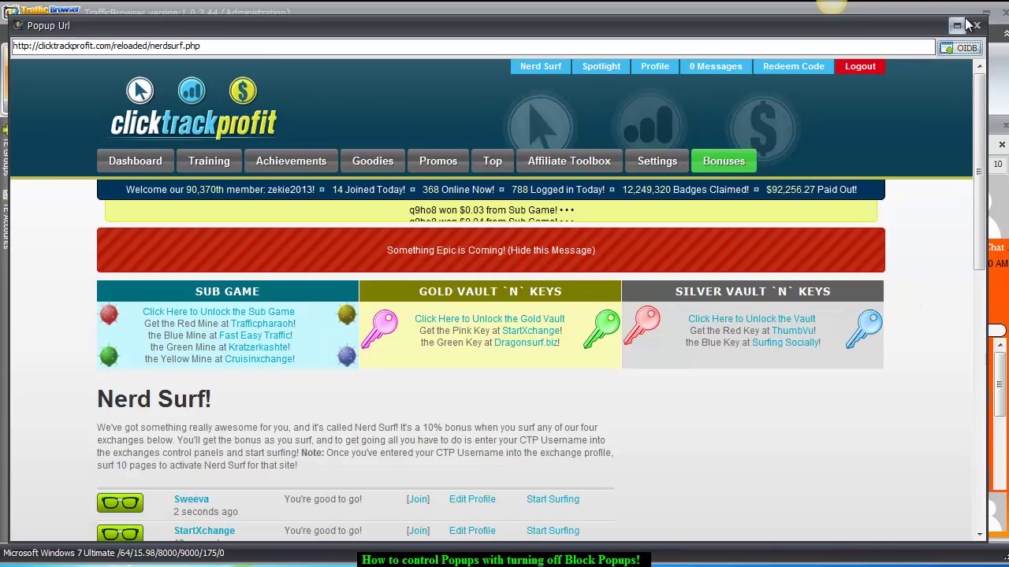
{"action": "left_click", "coordinate": [957, 25]}
{"action": "left_click", "coordinate": [972, 27]}
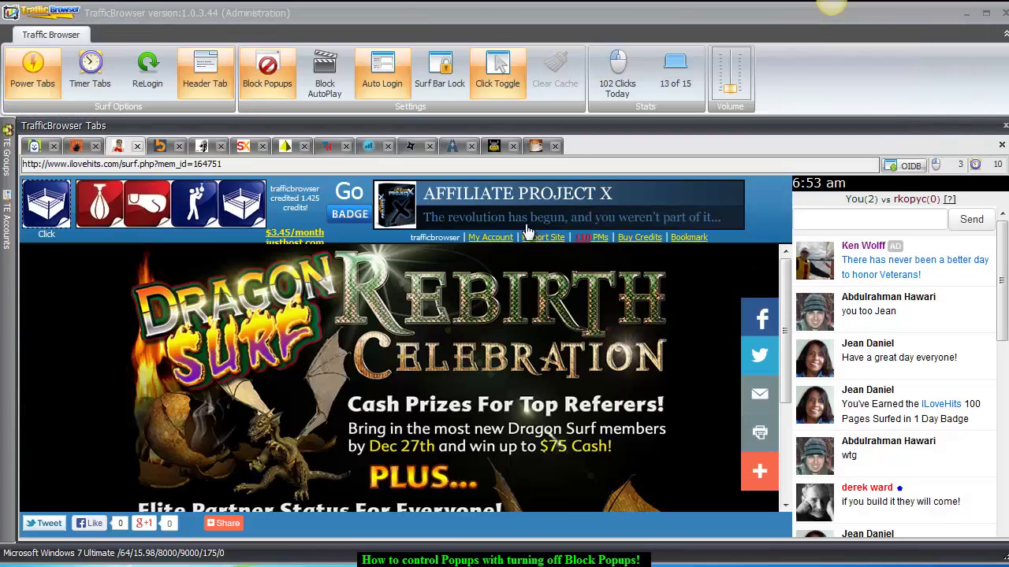
Solve the ILoveHits image check and the matching-icon captchas on the next eight surf tabs.
{"action": "left_click", "coordinate": [191, 218]}
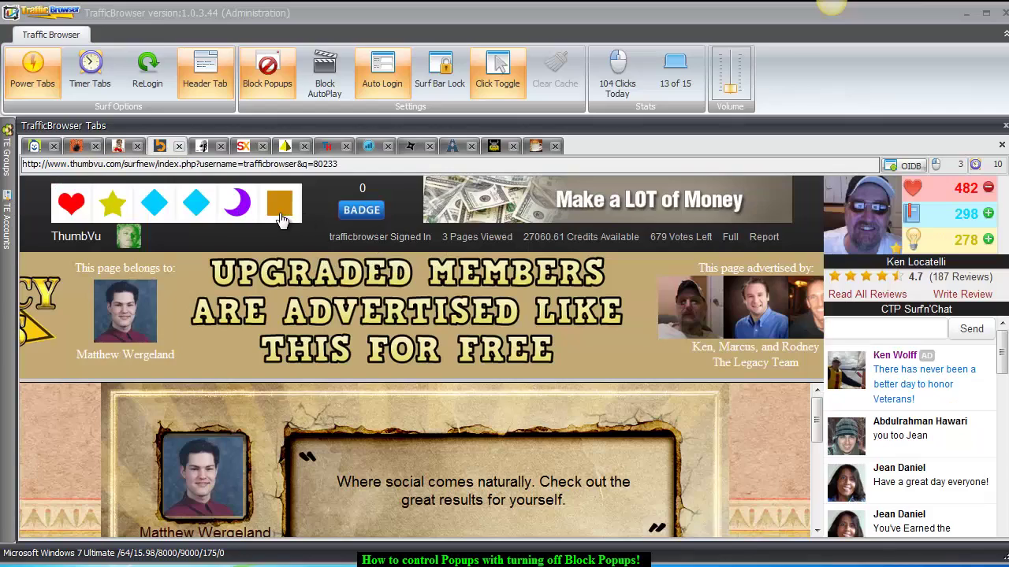
{"action": "left_click", "coordinate": [189, 211]}
{"action": "left_click", "coordinate": [531, 205]}
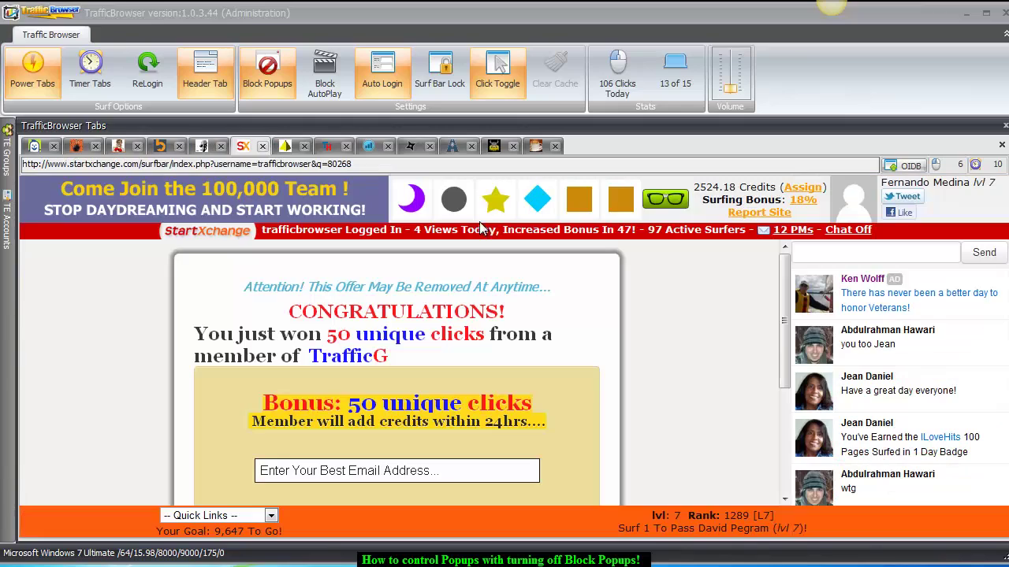
{"action": "left_click", "coordinate": [618, 201]}
{"action": "left_click", "coordinate": [482, 205]}
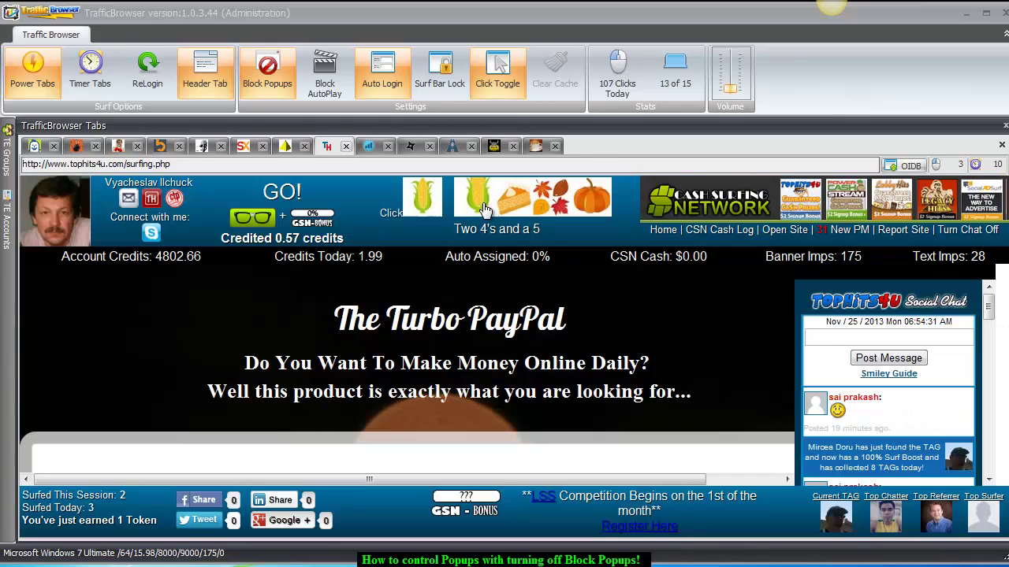
{"action": "left_click", "coordinate": [483, 205]}
{"action": "left_click", "coordinate": [414, 218]}
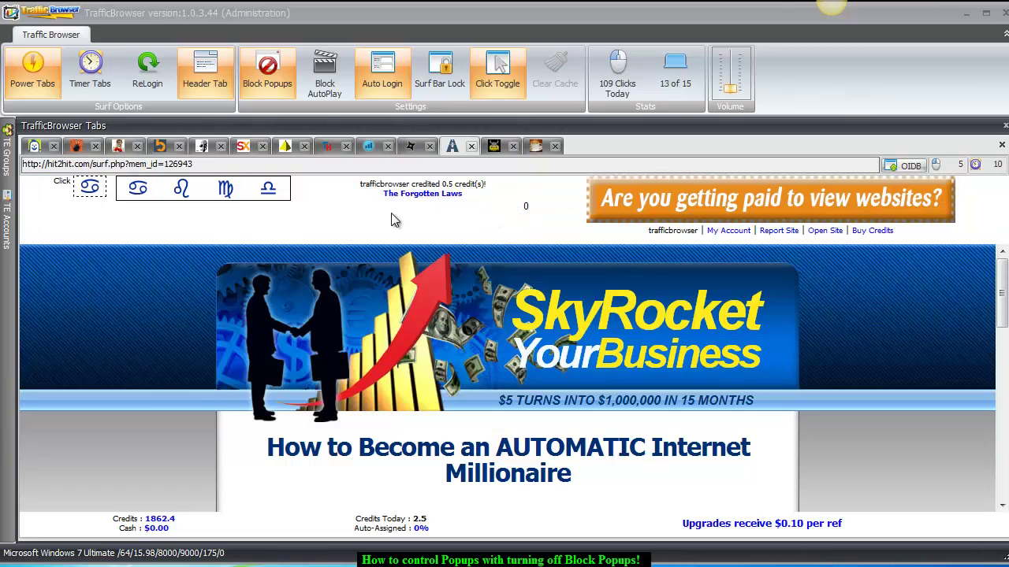
{"action": "left_click", "coordinate": [141, 194]}
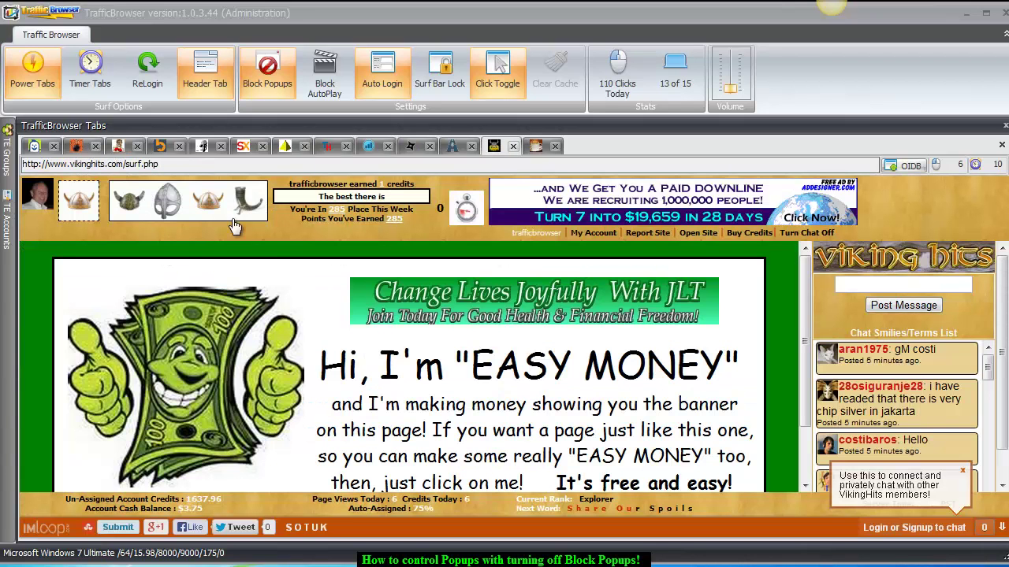
{"action": "left_click", "coordinate": [203, 212]}
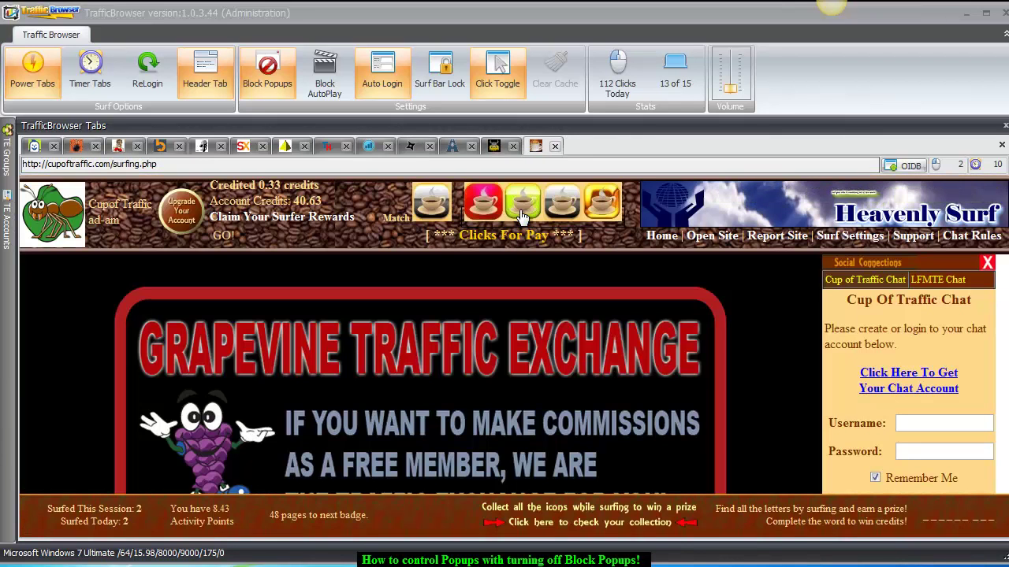
Credit Cup of Traffic, SiteXplosion, Beefy Hits, ThumbVu, Surf Skeleton, StartXchange, LegacyHits, TopHits and NinjaSurf.
{"action": "left_click", "coordinate": [564, 206]}
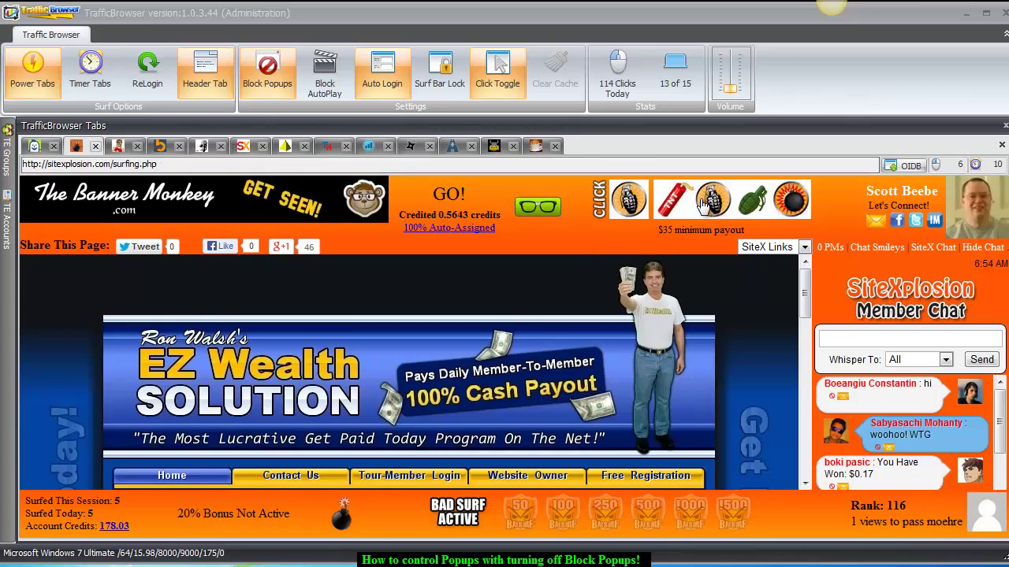
{"action": "left_click", "coordinate": [702, 206]}
{"action": "left_click", "coordinate": [141, 210]}
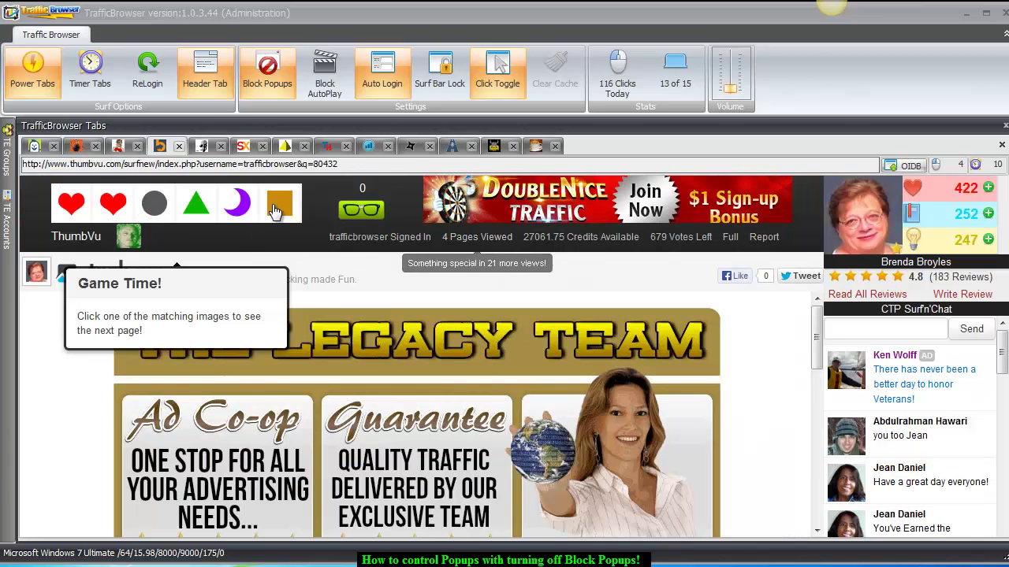
{"action": "left_click", "coordinate": [112, 209]}
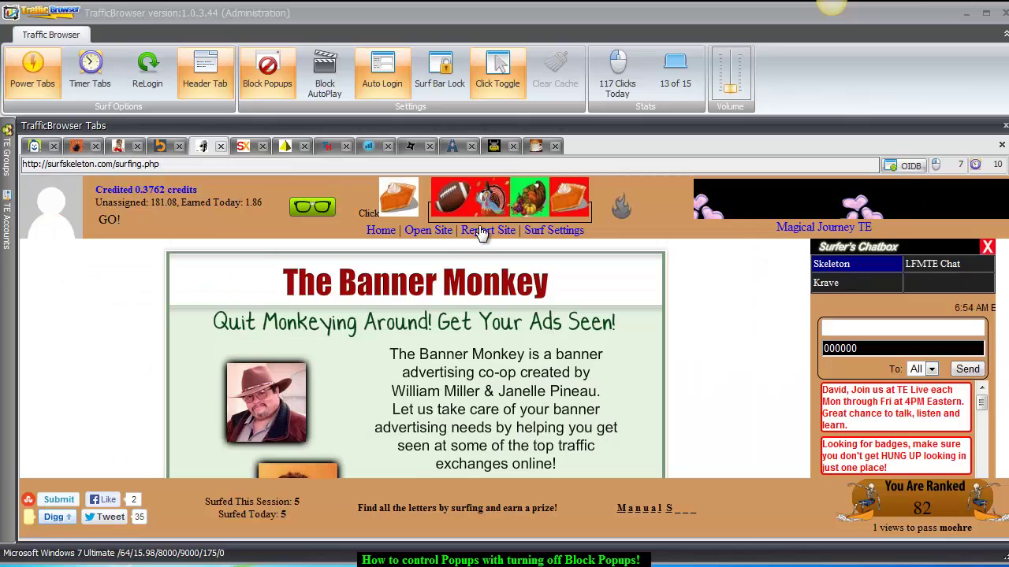
{"action": "left_click", "coordinate": [565, 206]}
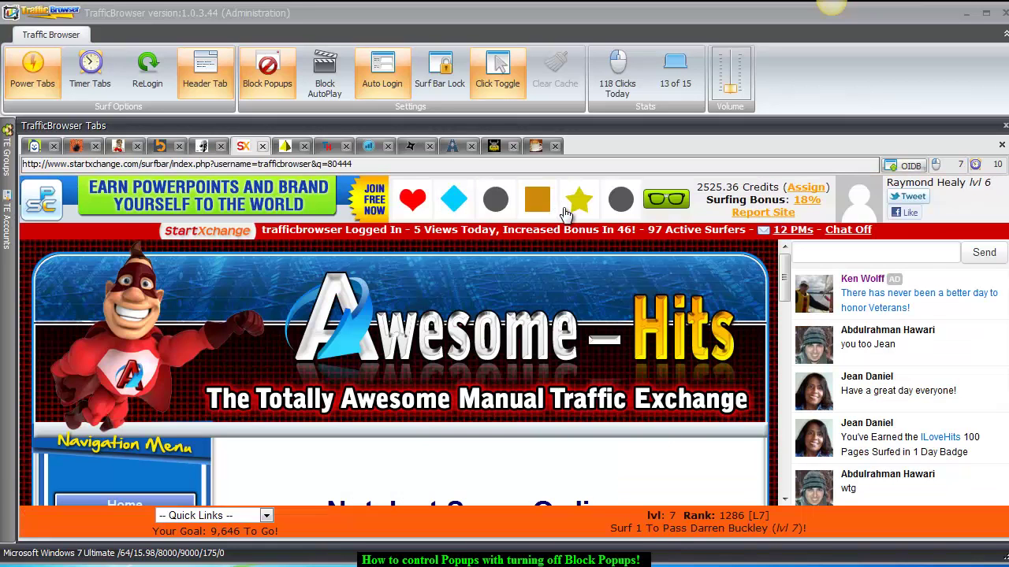
{"action": "left_click", "coordinate": [578, 208]}
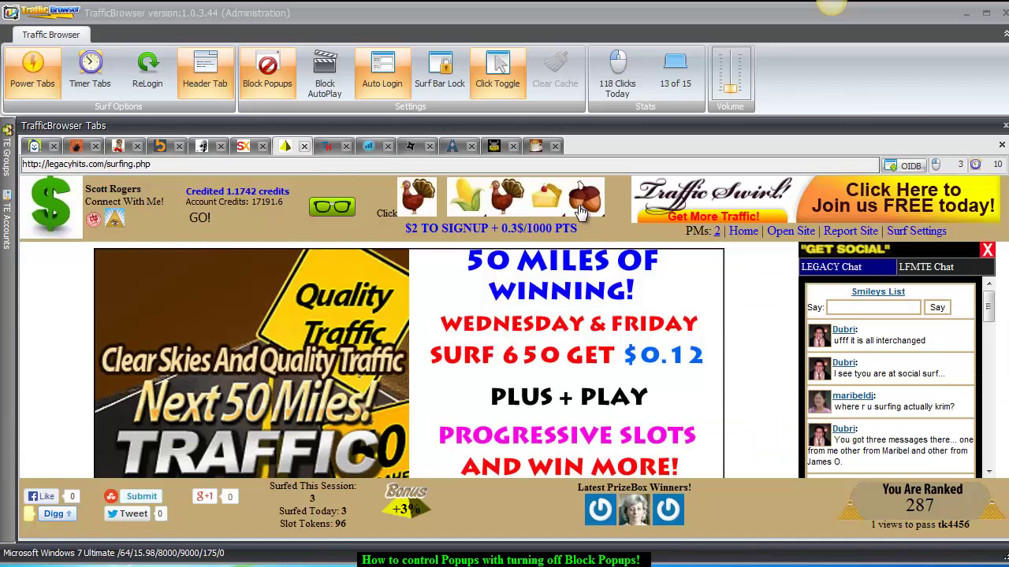
{"action": "left_click", "coordinate": [567, 201]}
{"action": "left_click", "coordinate": [551, 211]}
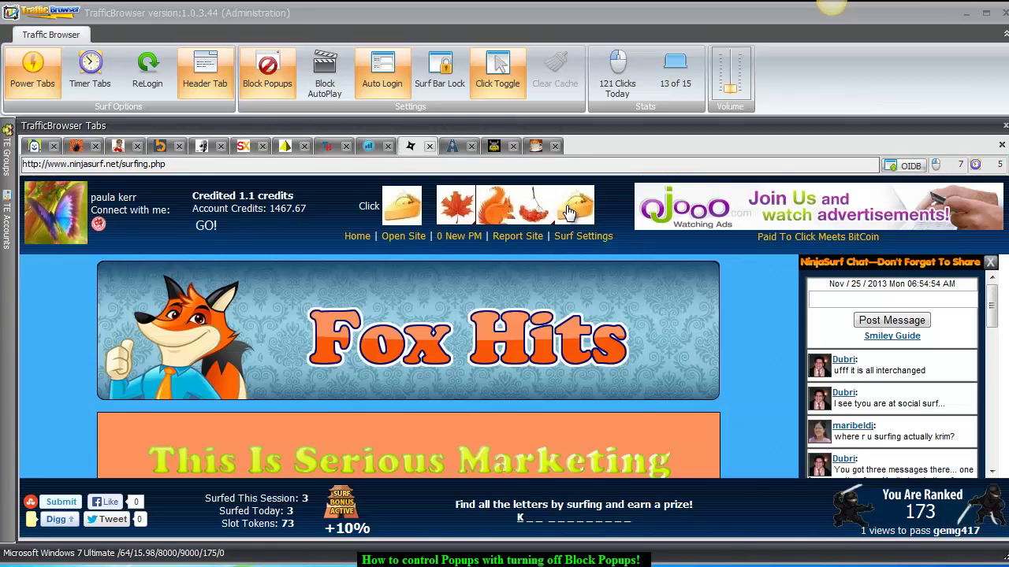
{"action": "left_click", "coordinate": [574, 209]}
Pick matching symbol, crossed axes and coffee cup for Hit2Hit, VikingHits and Cup of Traffic, then scroll Sweeva.
{"action": "scroll", "coordinate": [661, 382], "scroll_direction": "down", "scroll_amount": 4}
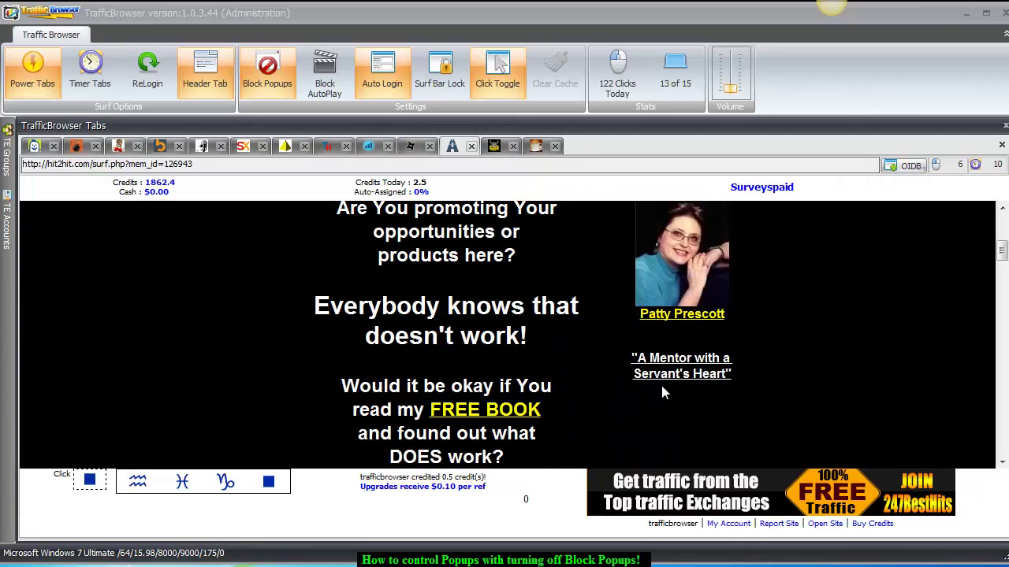
{"action": "scroll", "coordinate": [635, 394], "scroll_direction": "up", "scroll_amount": 3}
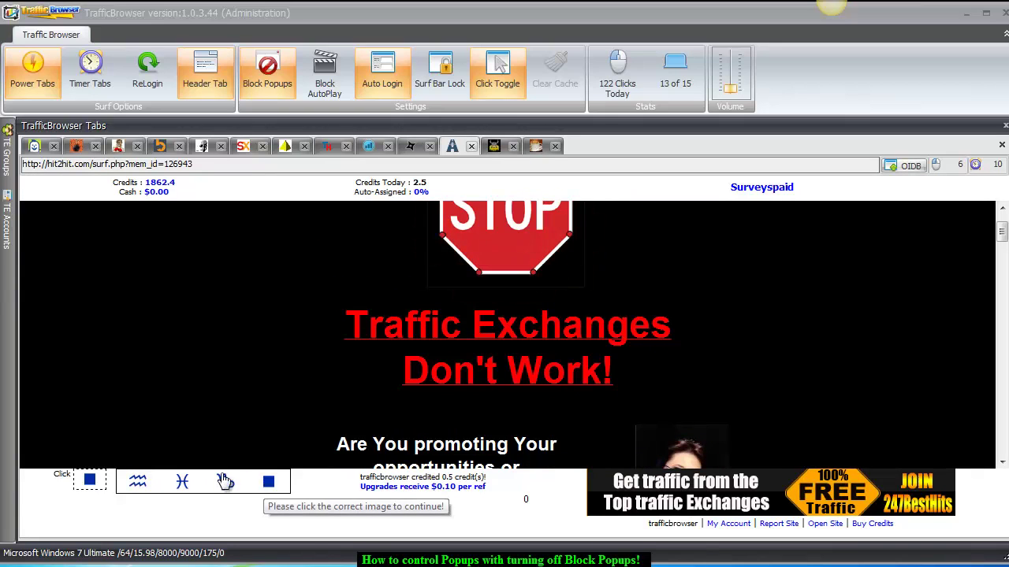
{"action": "left_click", "coordinate": [268, 481]}
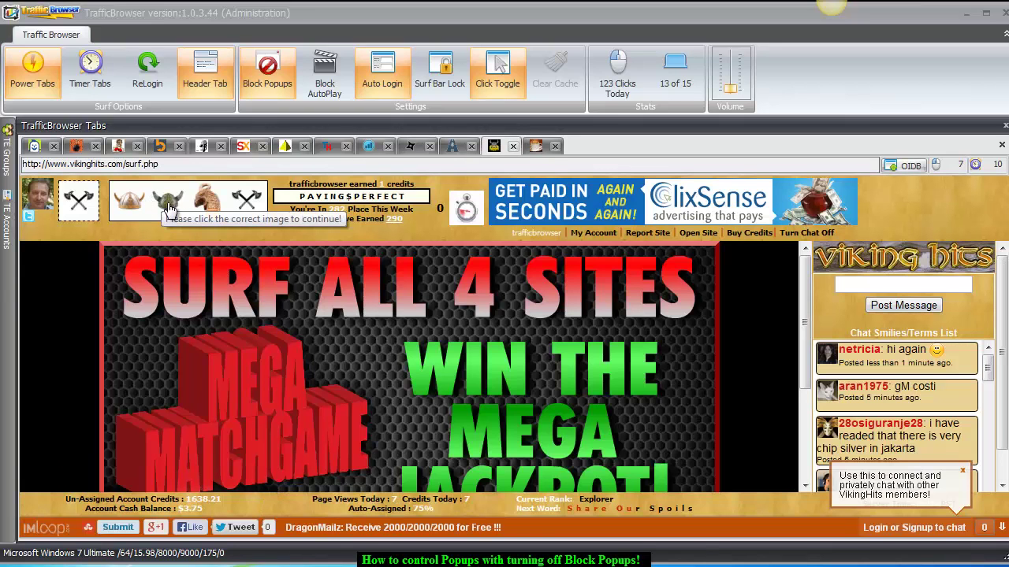
{"action": "left_click", "coordinate": [249, 203]}
{"action": "left_click", "coordinate": [484, 209]}
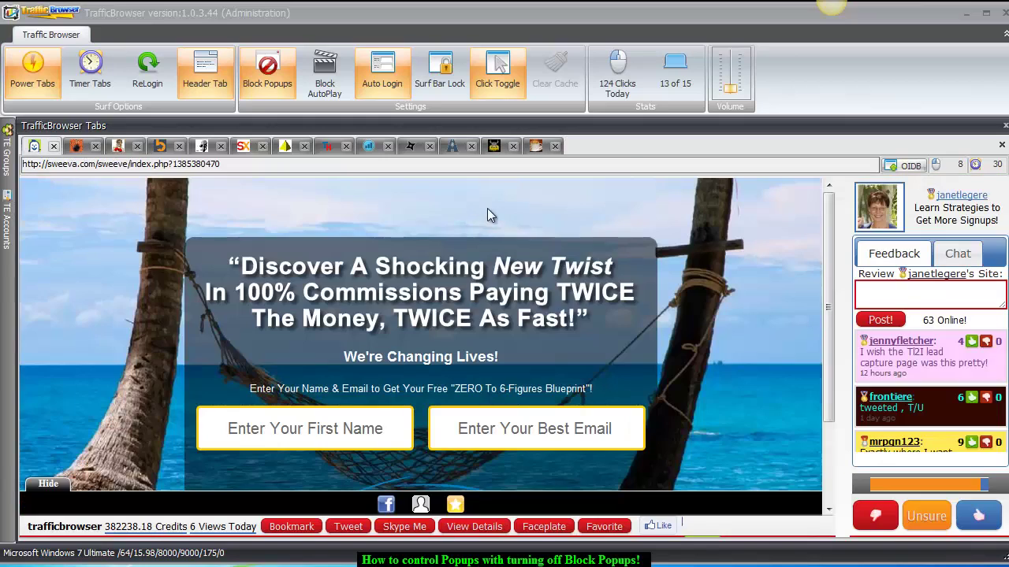
{"action": "scroll", "coordinate": [707, 430], "scroll_direction": "down", "scroll_amount": 3}
{"action": "scroll", "coordinate": [708, 429], "scroll_direction": "up", "scroll_amount": 3}
{"action": "scroll", "coordinate": [677, 410], "scroll_direction": "down", "scroll_amount": 3}
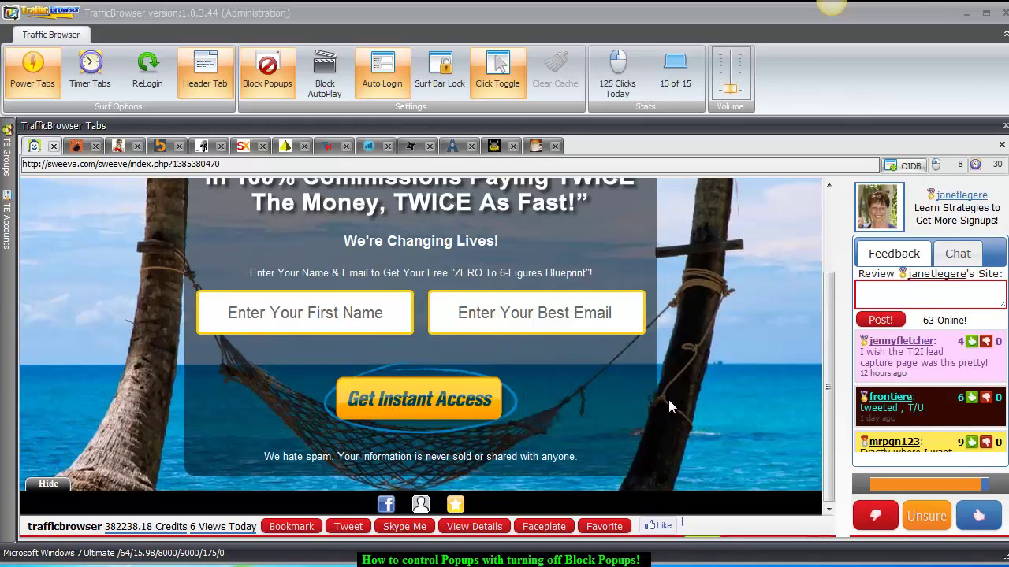
{"action": "scroll", "coordinate": [662, 402], "scroll_direction": "up", "scroll_amount": 3}
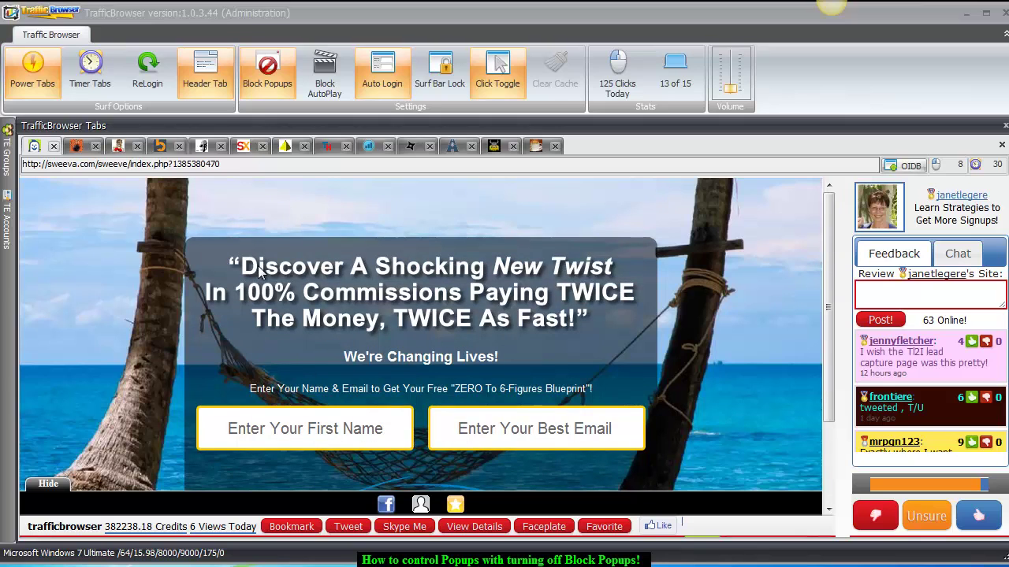
{"action": "scroll", "coordinate": [453, 331], "scroll_direction": "down", "scroll_amount": 3}
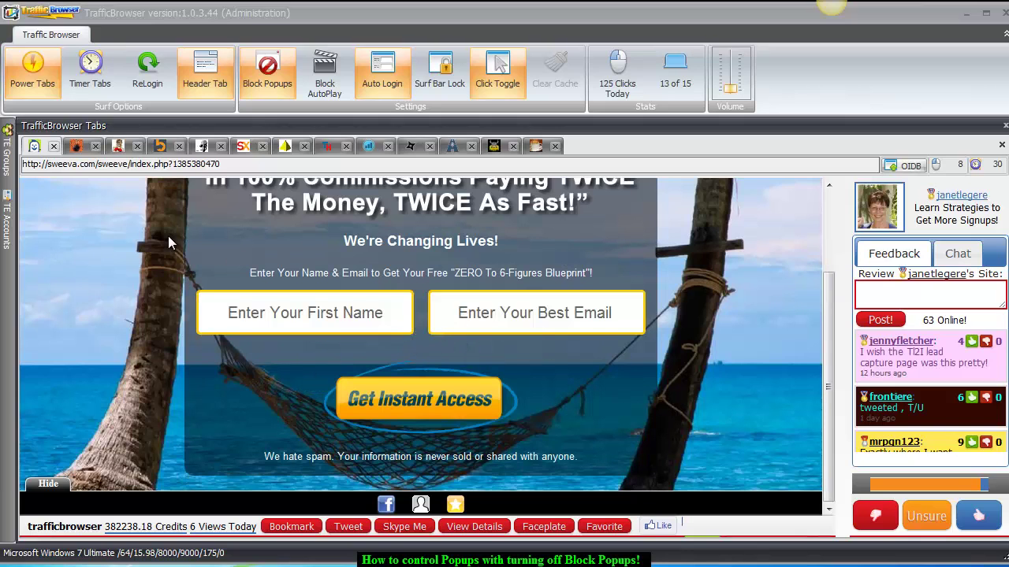
Turn off Click Toggle, enter a first name and e-mail in the Sweeva signup, and pause Power Tabs.
{"action": "left_click", "coordinate": [497, 78]}
{"action": "left_click", "coordinate": [253, 311]}
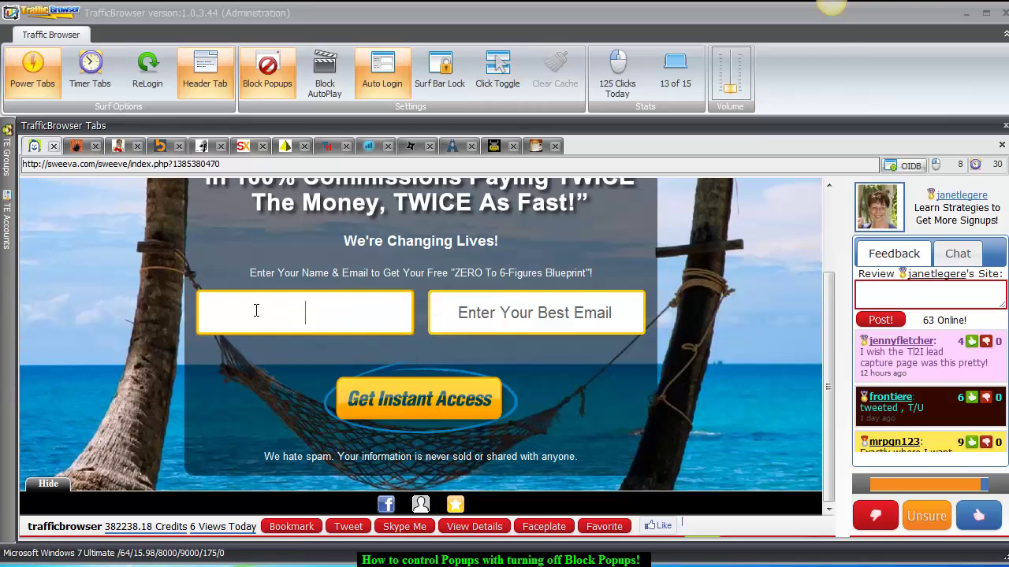
{"action": "type", "text": "David"}
{"action": "key", "text": "Tab"}
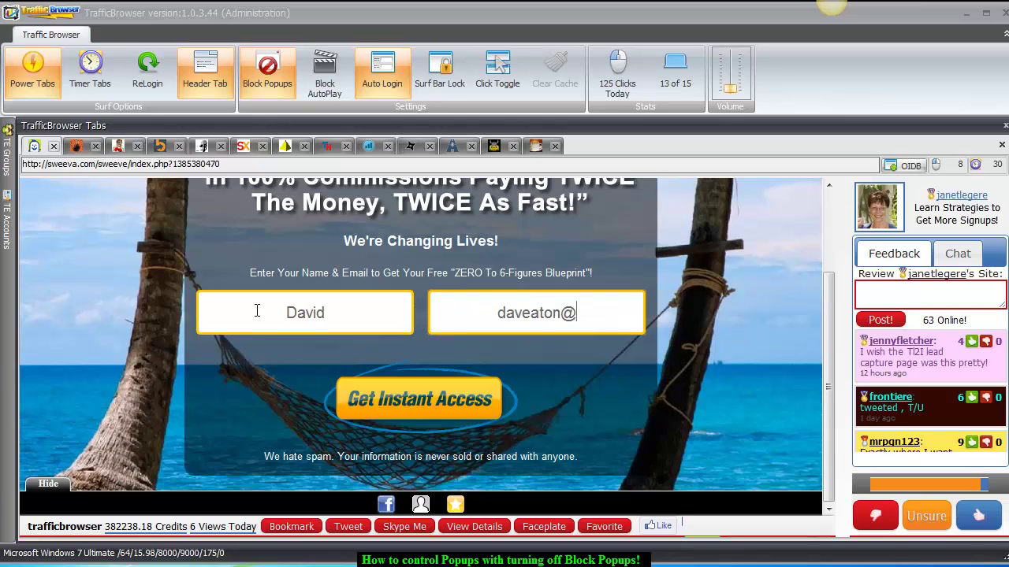
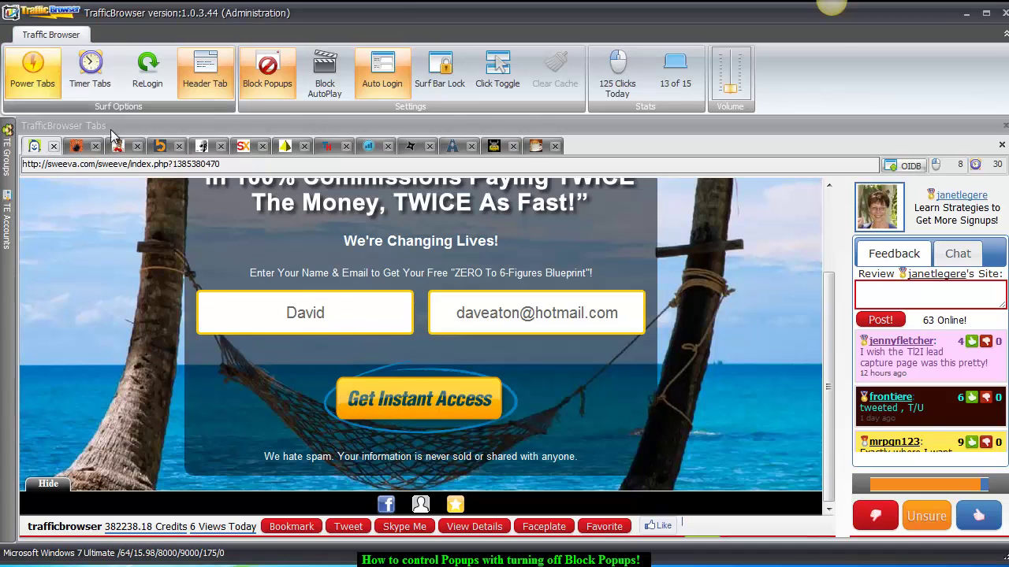
{"action": "left_click", "coordinate": [47, 89]}
Submit the Sweeva signup via Get Instant Access and enter the displayed verification code.
{"action": "left_click", "coordinate": [394, 399]}
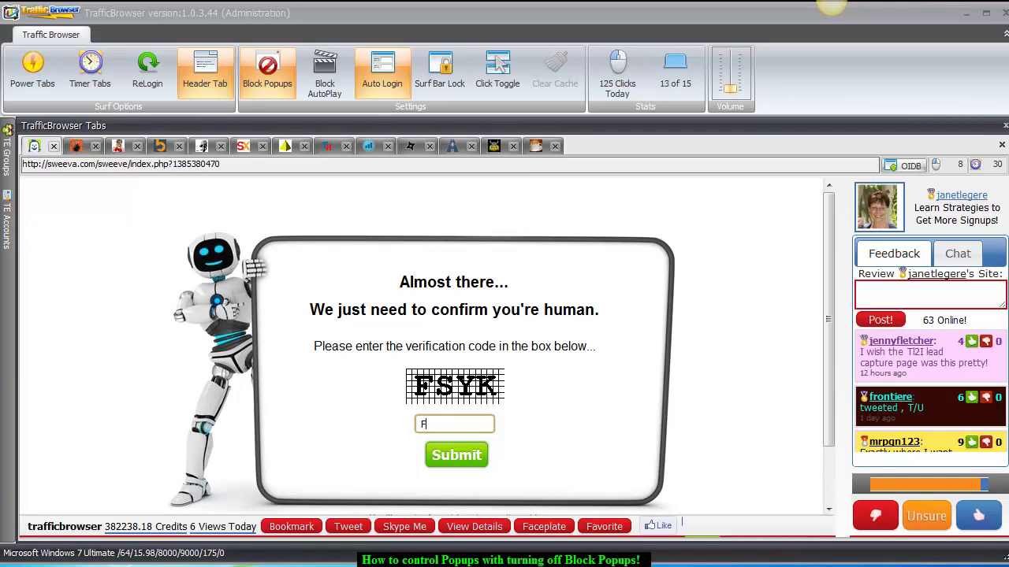
{"action": "type", "text": "SYK"}
{"action": "key", "text": "Return"}
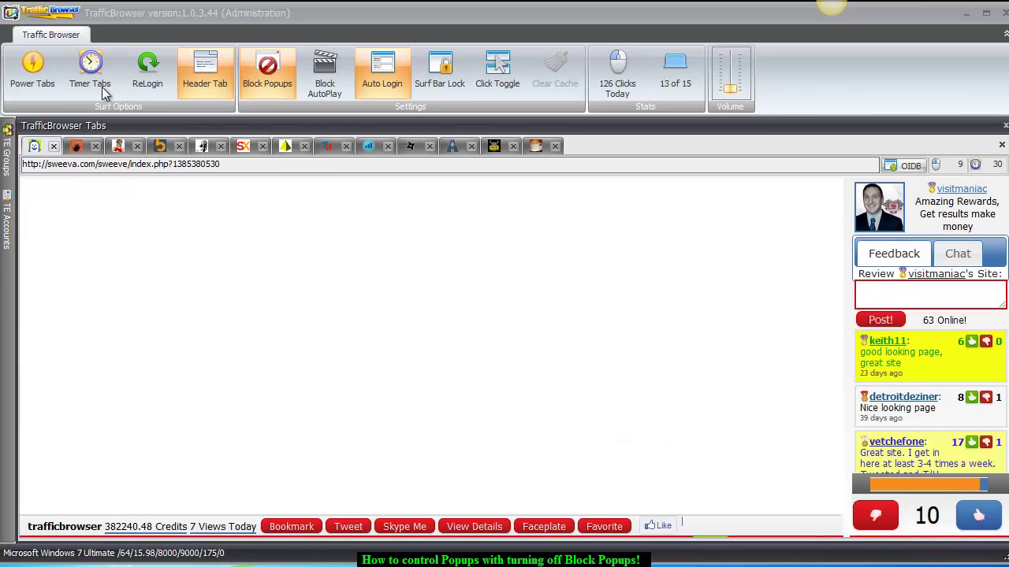
Re-enable tab rotation, upvote Sweeva, and solve captchas from SiteXplosion through LegacyHits and two more tabs.
{"action": "left_click", "coordinate": [38, 71]}
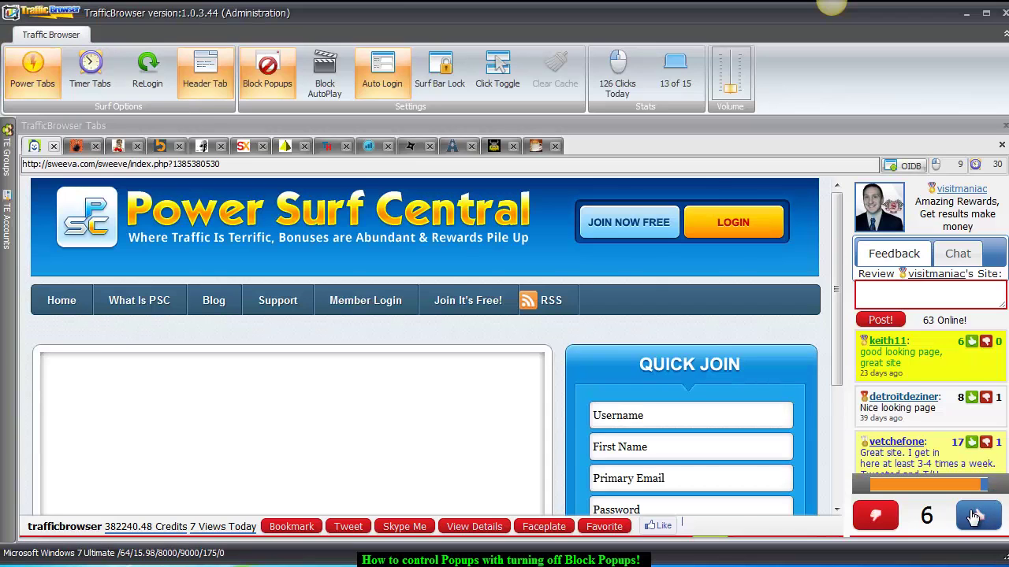
{"action": "left_click", "coordinate": [975, 516]}
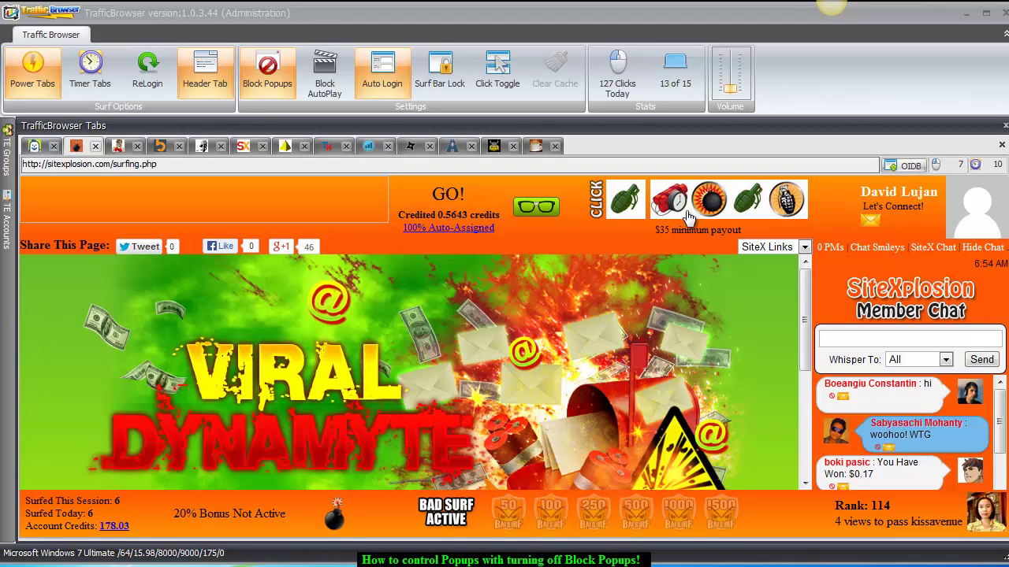
{"action": "left_click", "coordinate": [743, 207]}
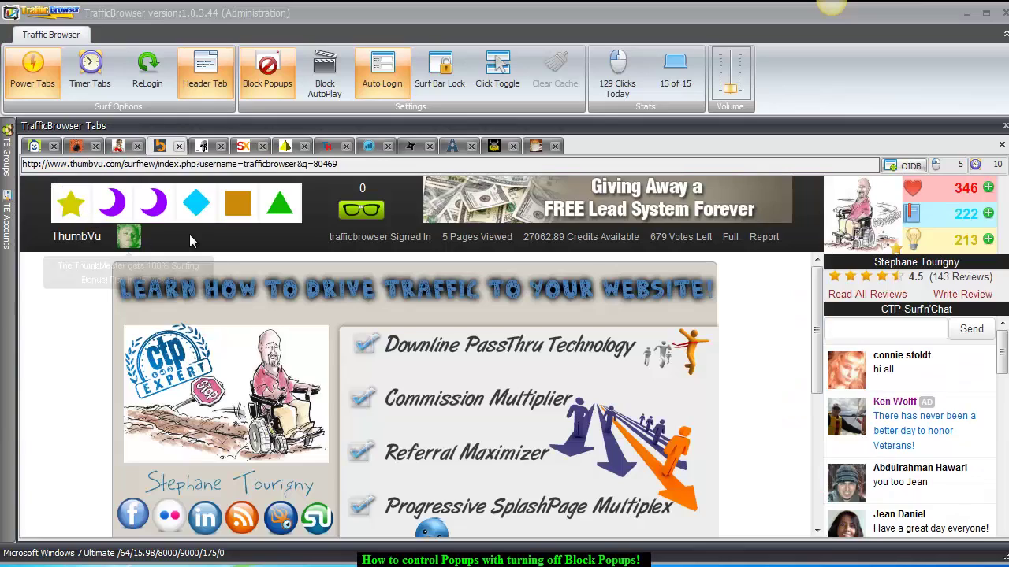
{"action": "left_click", "coordinate": [151, 209]}
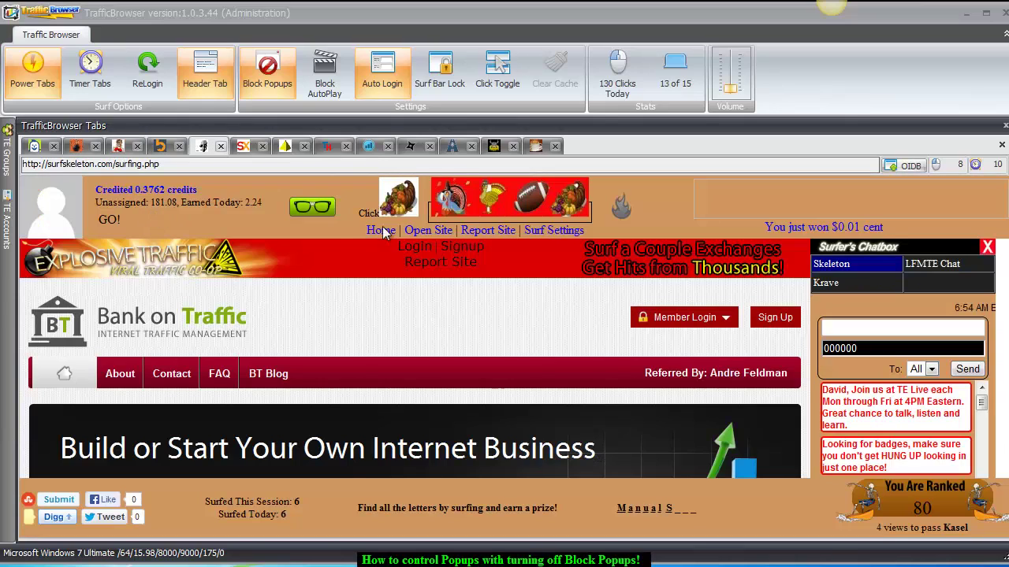
{"action": "left_click", "coordinate": [560, 207]}
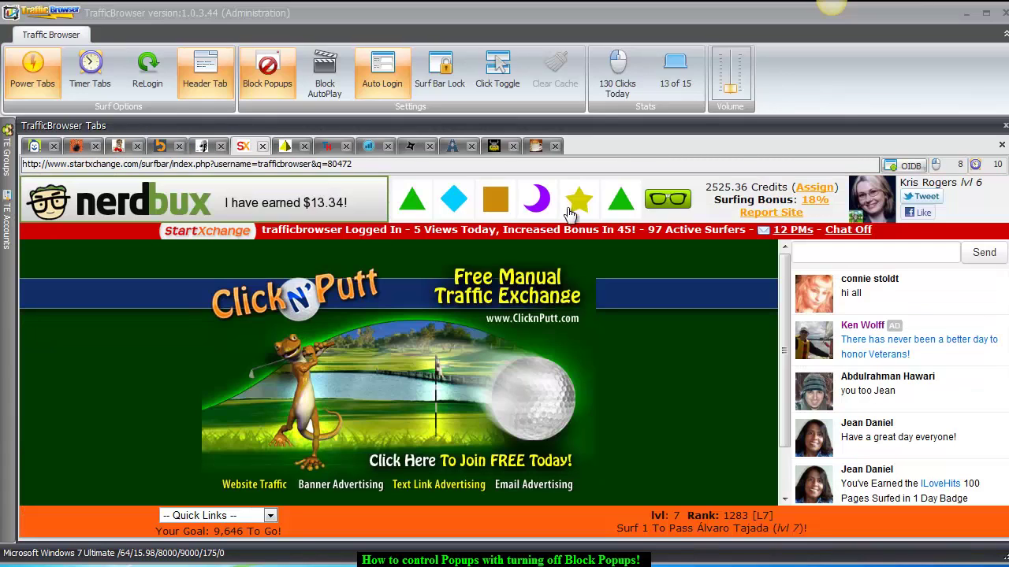
{"action": "left_click", "coordinate": [617, 203]}
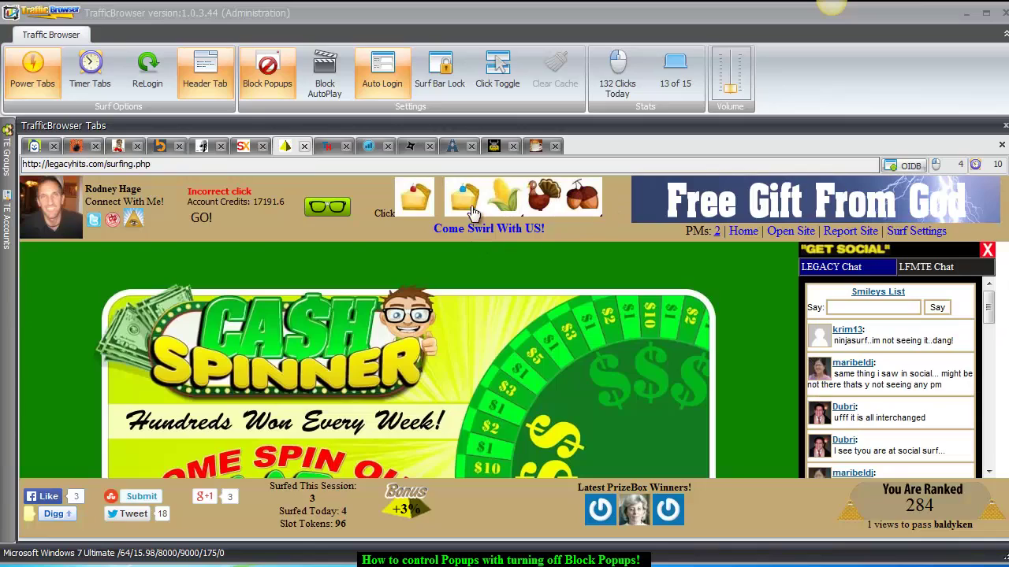
{"action": "left_click", "coordinate": [472, 213]}
{"action": "left_click", "coordinate": [583, 205]}
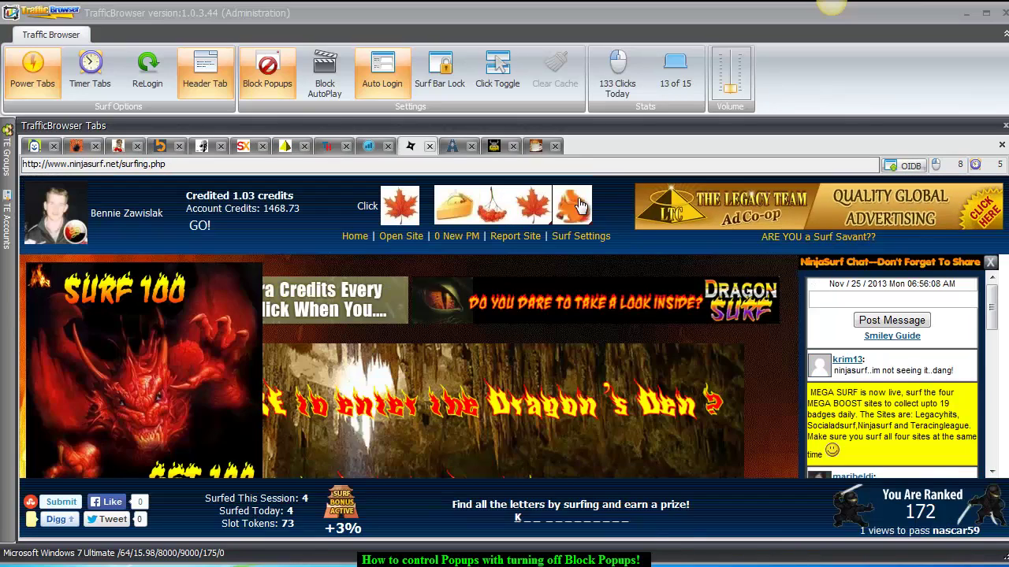
{"action": "left_click", "coordinate": [536, 208]}
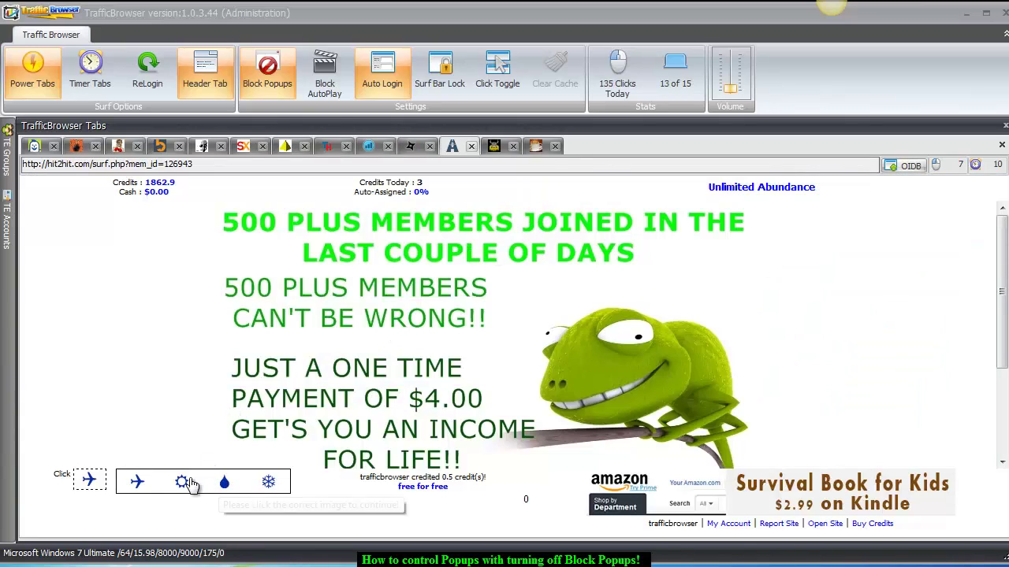
Pick the plane, viking helmet and purple cup icons, advance Power Surf Central, then credit SiteXplosion and ILoveHits.
{"action": "left_click", "coordinate": [139, 482]}
{"action": "left_click", "coordinate": [117, 203]}
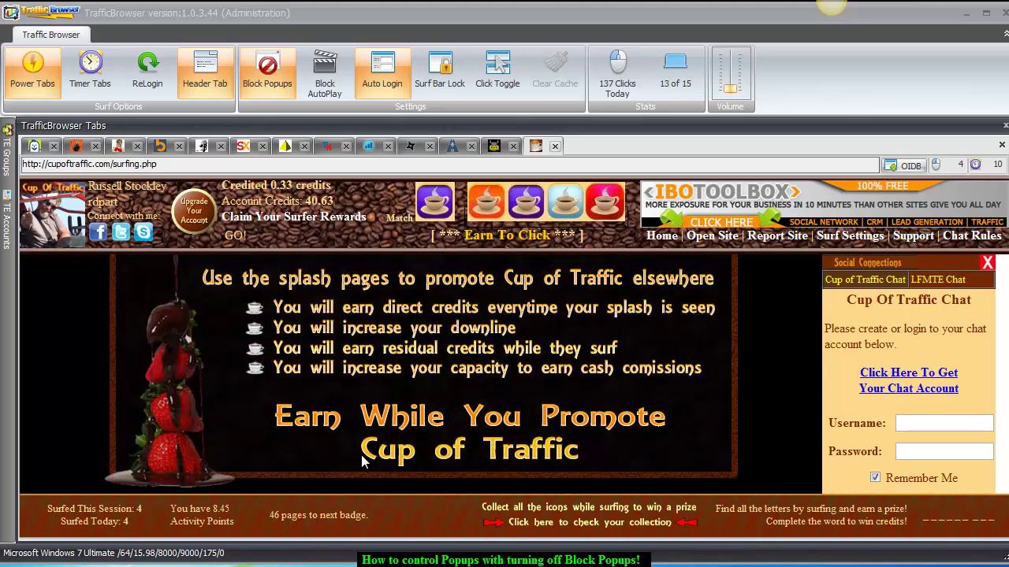
{"action": "left_click", "coordinate": [524, 211]}
{"action": "scroll", "coordinate": [757, 367], "scroll_direction": "down", "scroll_amount": 4}
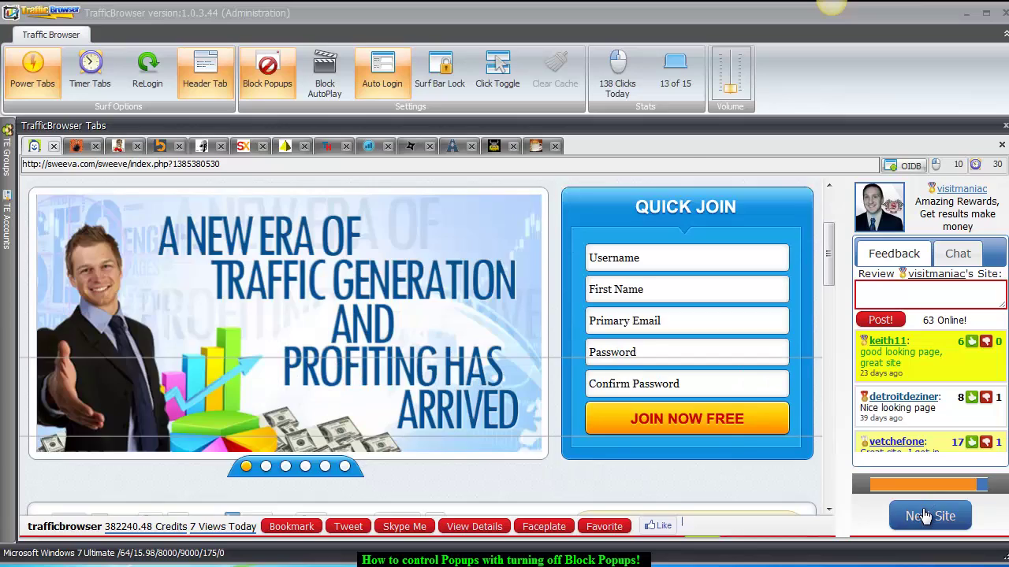
{"action": "left_click", "coordinate": [927, 517]}
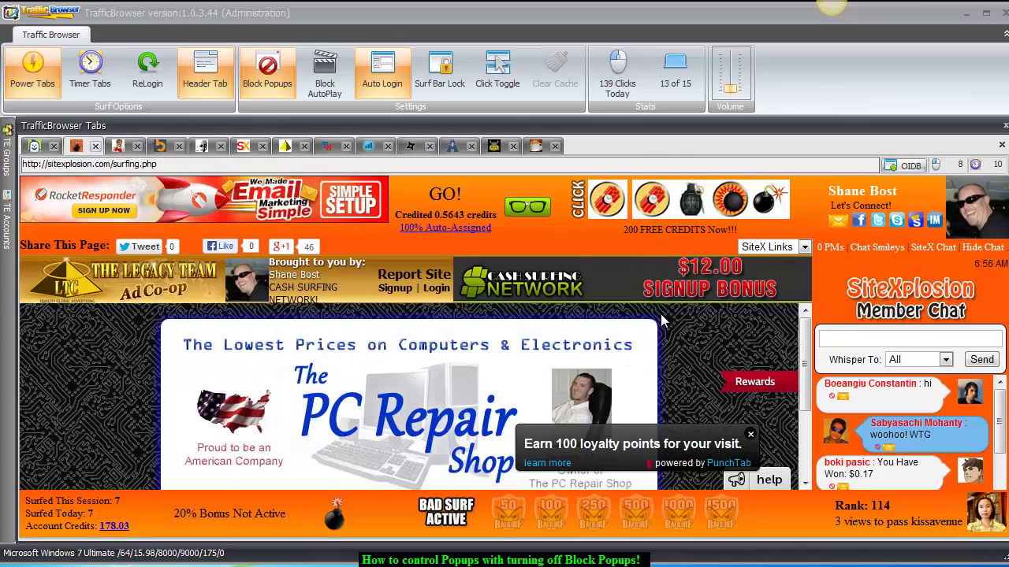
{"action": "scroll", "coordinate": [688, 364], "scroll_direction": "down", "scroll_amount": 3}
{"action": "scroll", "coordinate": [686, 362], "scroll_direction": "up", "scroll_amount": 3}
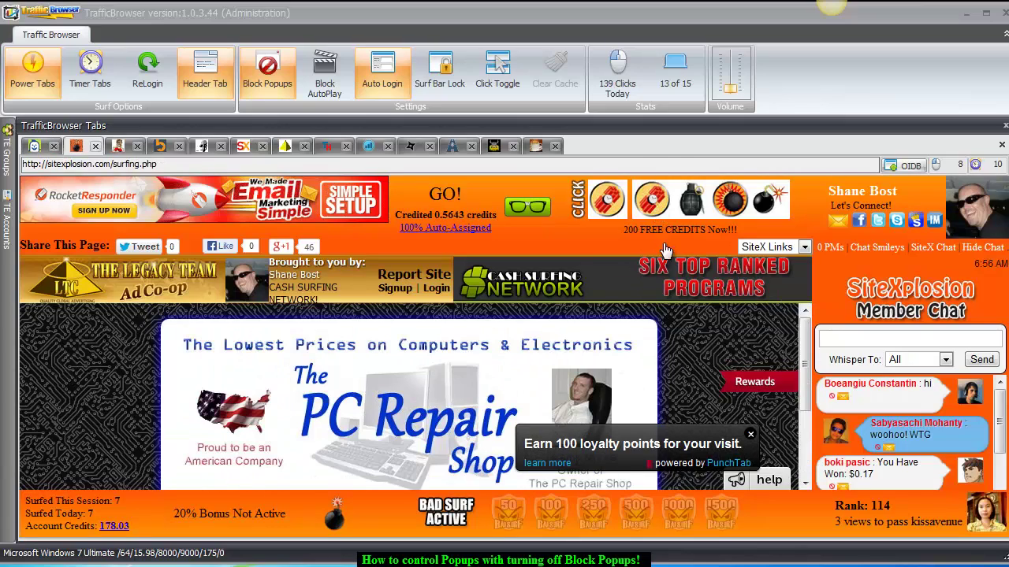
{"action": "left_click", "coordinate": [654, 198]}
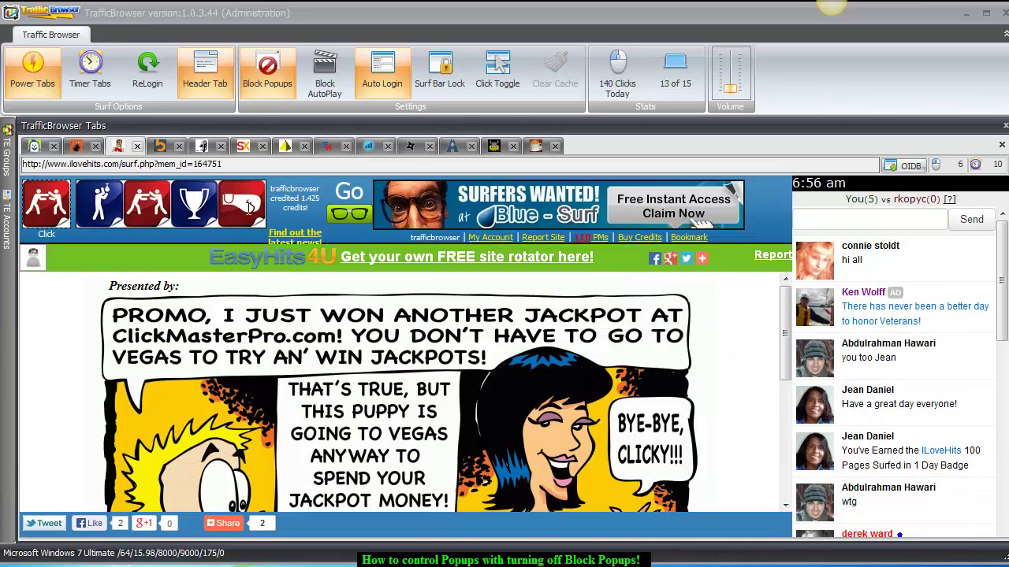
{"action": "left_click", "coordinate": [154, 216]}
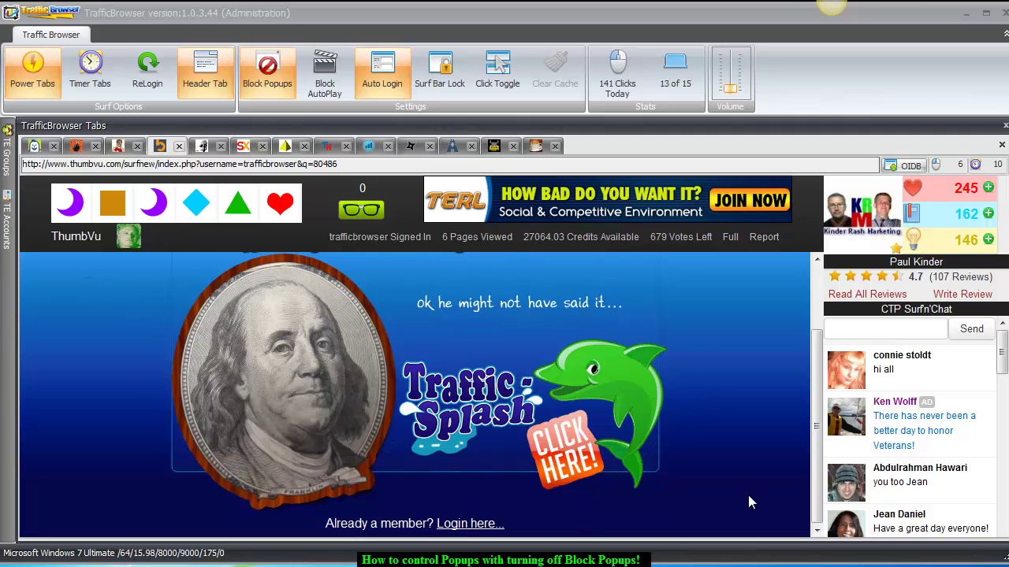
Open the Traffic-Splash join page from the ThumbVu ad, close its popup, and scroll Surf Skeleton.
{"action": "left_click", "coordinate": [565, 451]}
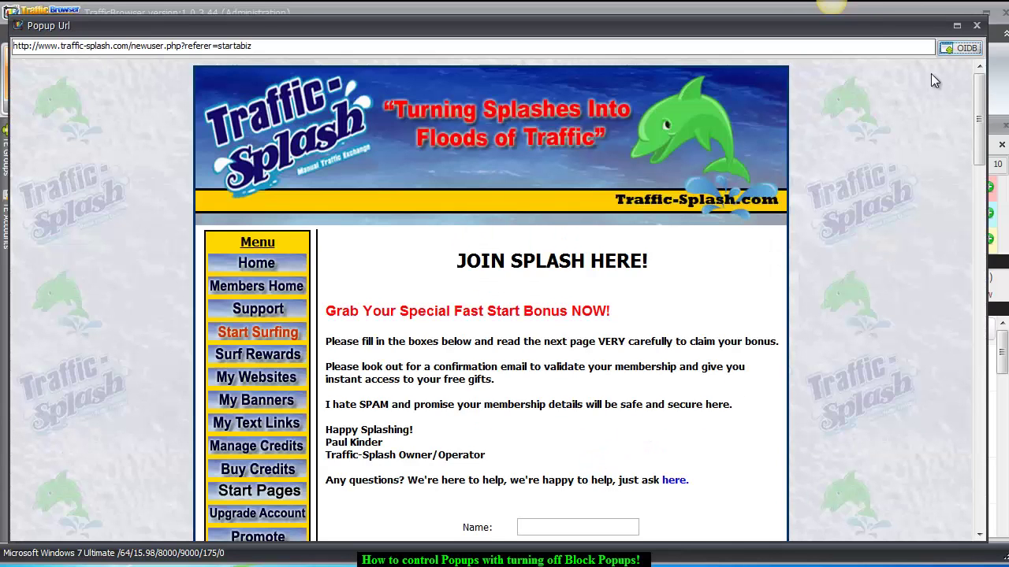
{"action": "left_click", "coordinate": [977, 26]}
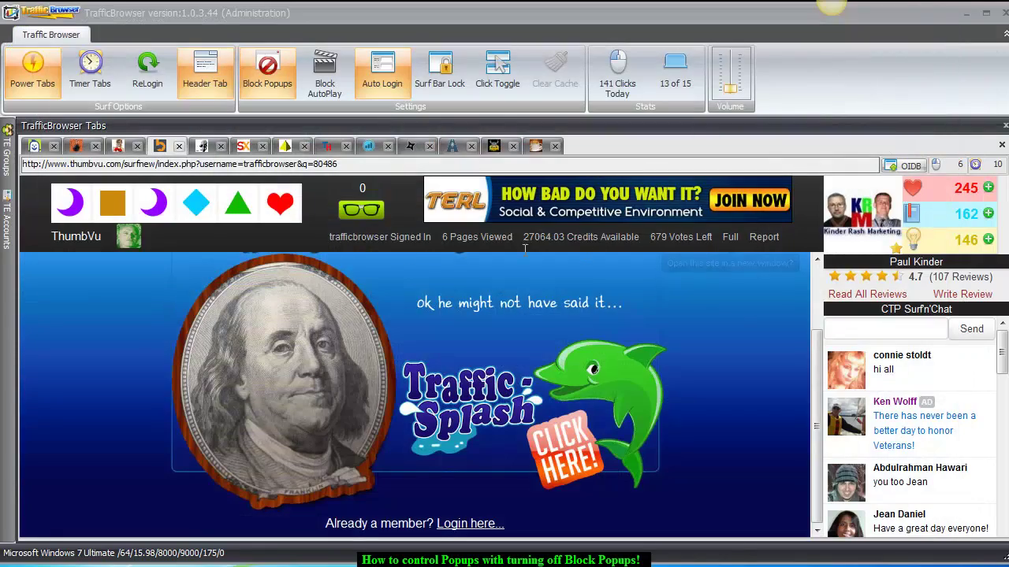
{"action": "scroll", "coordinate": [409, 402], "scroll_direction": "down", "scroll_amount": 8}
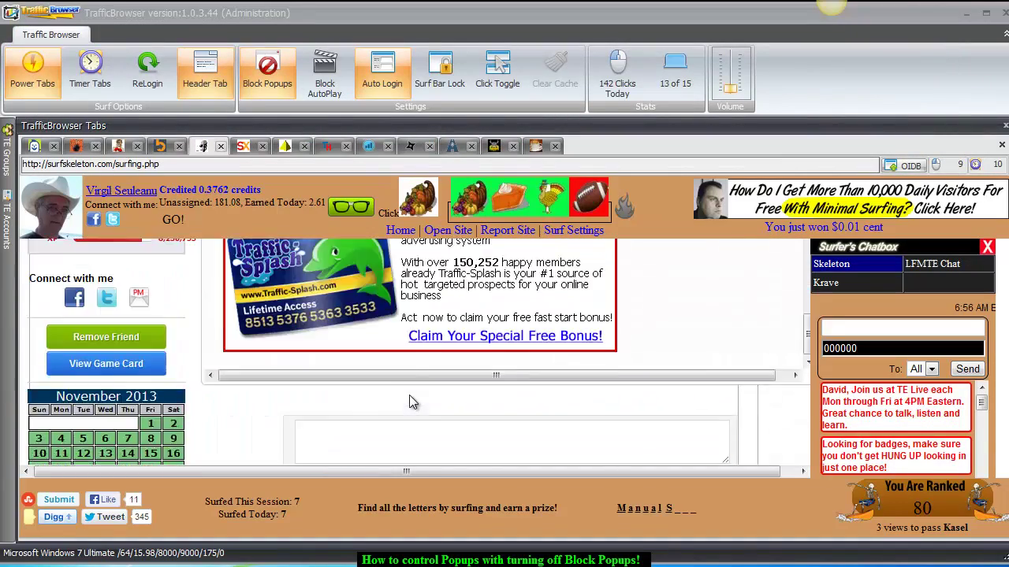
Answer the cornucopia captcha for credit and open the Paid Viral Mailer advert page.
{"action": "left_click", "coordinate": [459, 209]}
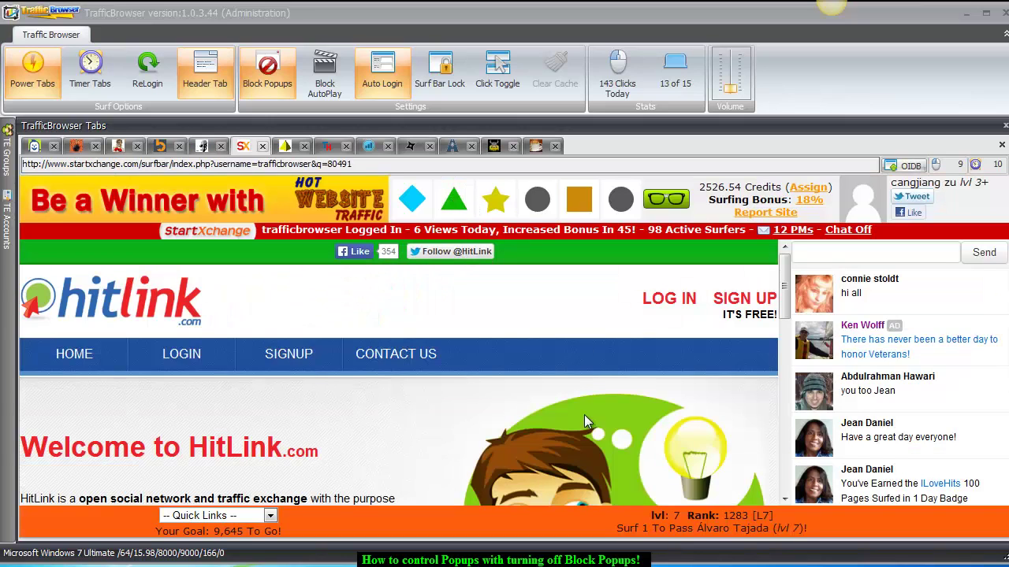
{"action": "scroll", "coordinate": [584, 415], "scroll_direction": "down", "scroll_amount": 5}
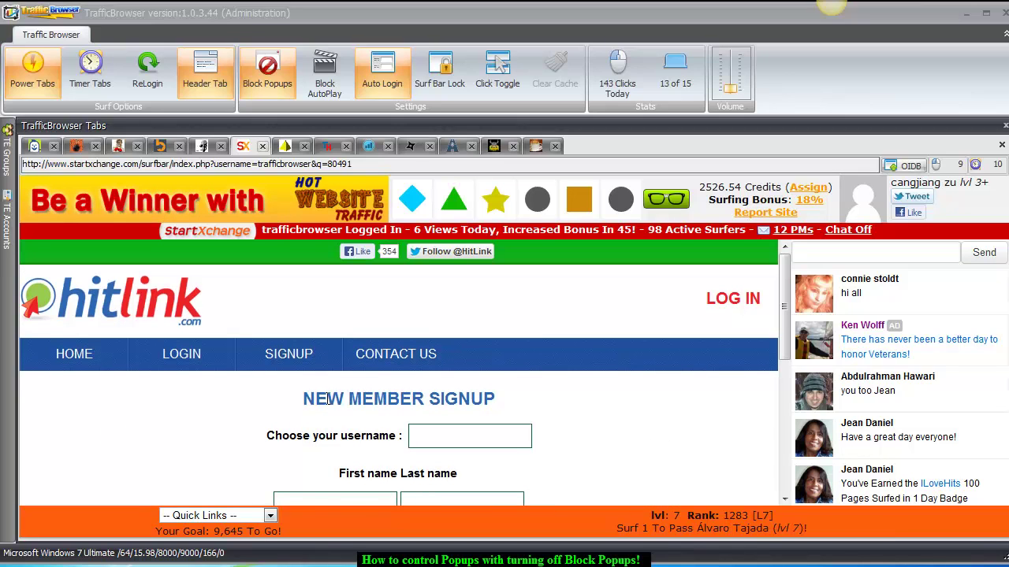
{"action": "scroll", "coordinate": [329, 362], "scroll_direction": "down", "scroll_amount": 2}
{"action": "scroll", "coordinate": [495, 416], "scroll_direction": "up", "scroll_amount": 2}
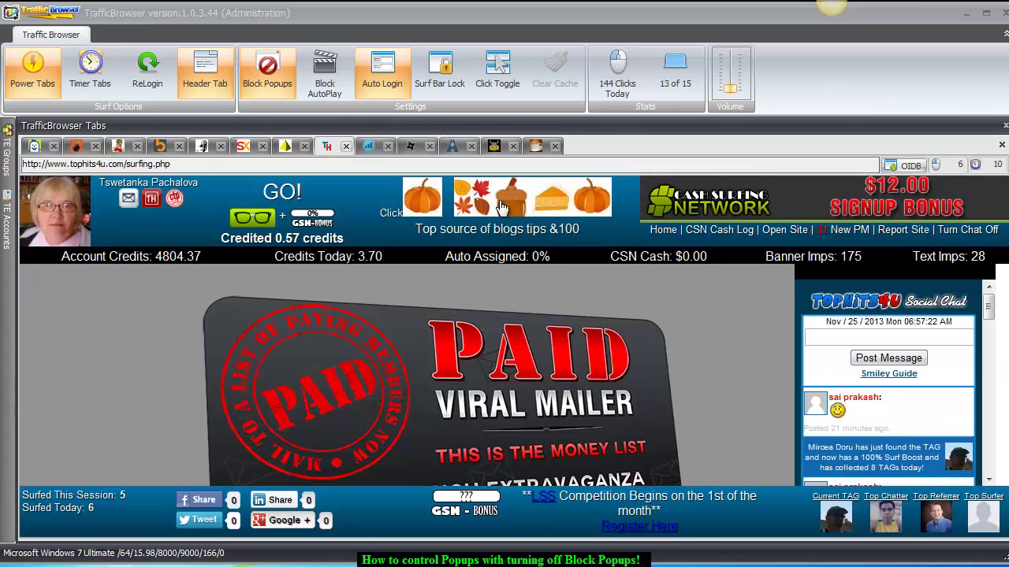
{"action": "scroll", "coordinate": [620, 410], "scroll_direction": "down", "scroll_amount": 3}
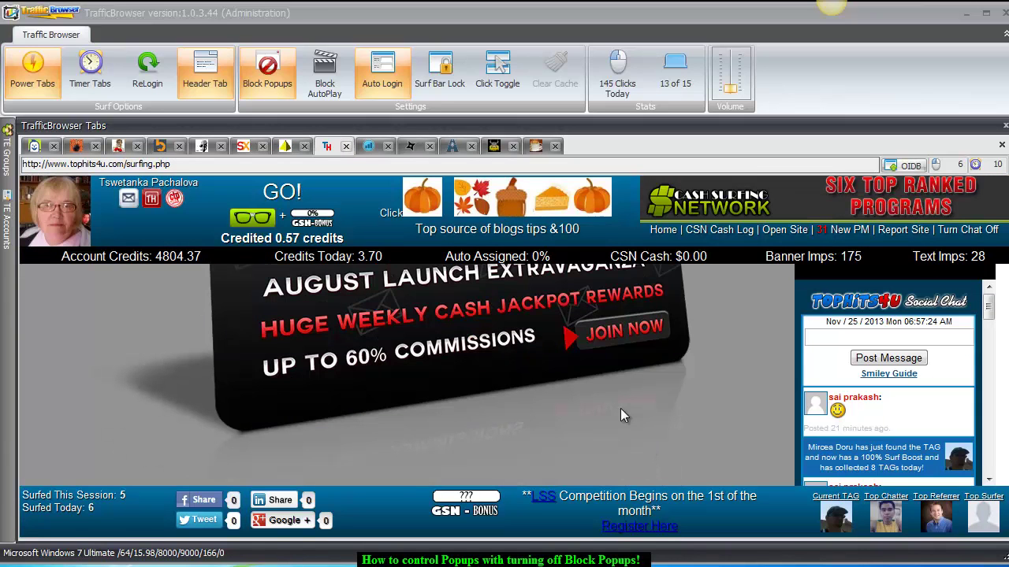
{"action": "left_click", "coordinate": [602, 345]}
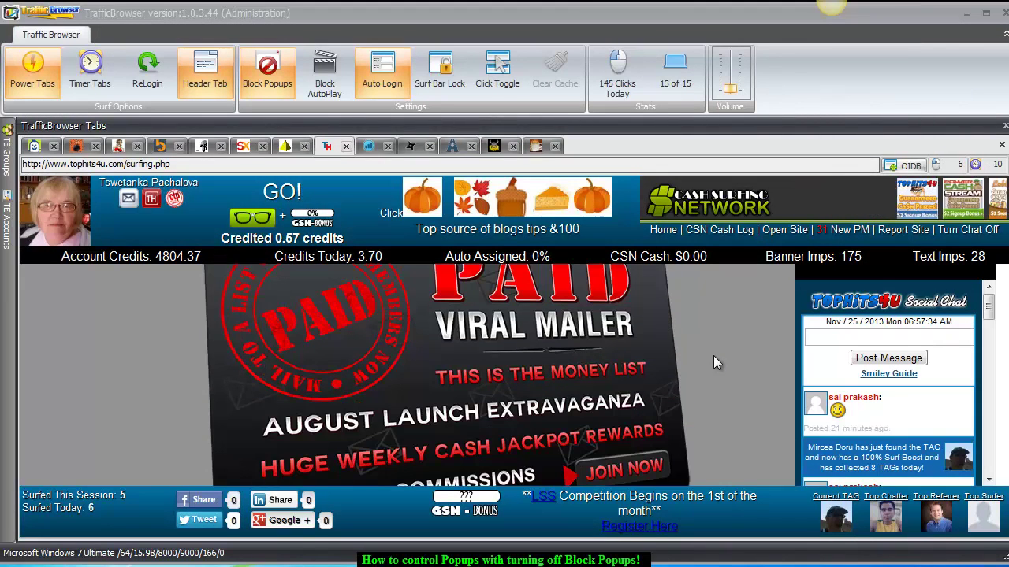
Pick the matching pumpkin and captcha symbol on the next exchange tabs for credit.
{"action": "left_click", "coordinate": [592, 205]}
{"action": "scroll", "coordinate": [495, 406], "scroll_direction": "down", "scroll_amount": 8}
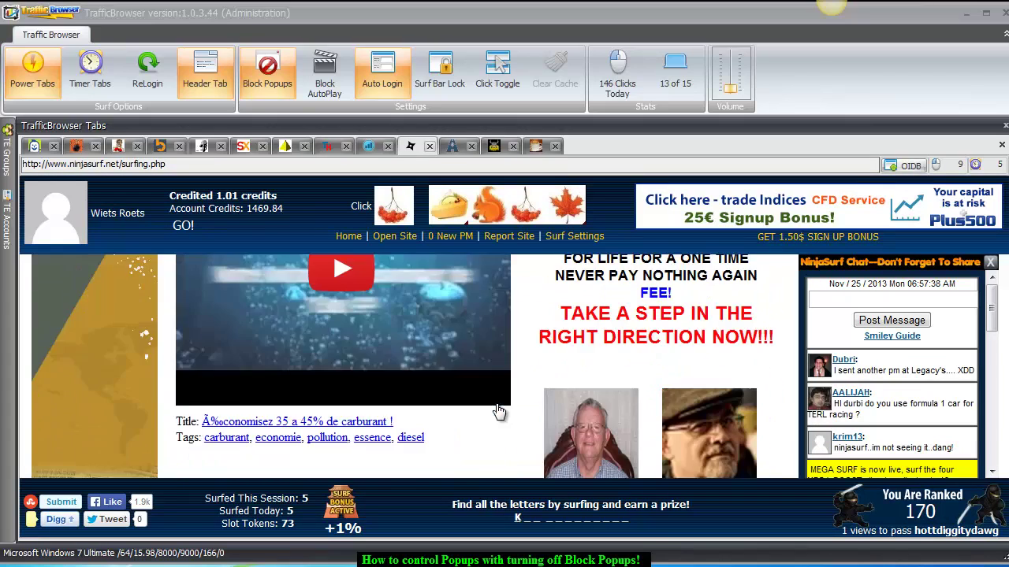
{"action": "scroll", "coordinate": [495, 406], "scroll_direction": "up", "scroll_amount": 8}
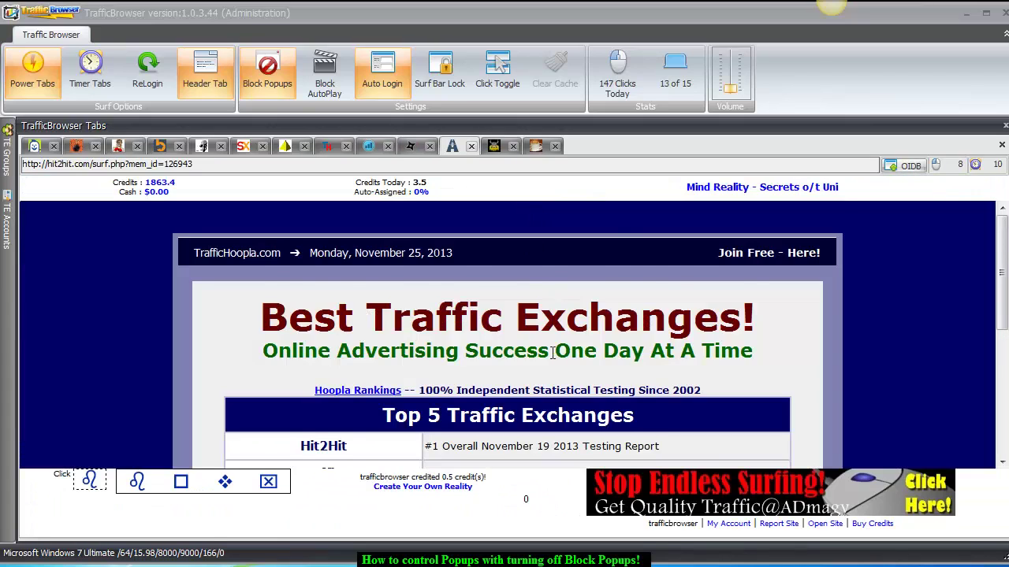
{"action": "scroll", "coordinate": [556, 352], "scroll_direction": "down", "scroll_amount": 1}
{"action": "left_click", "coordinate": [138, 483]}
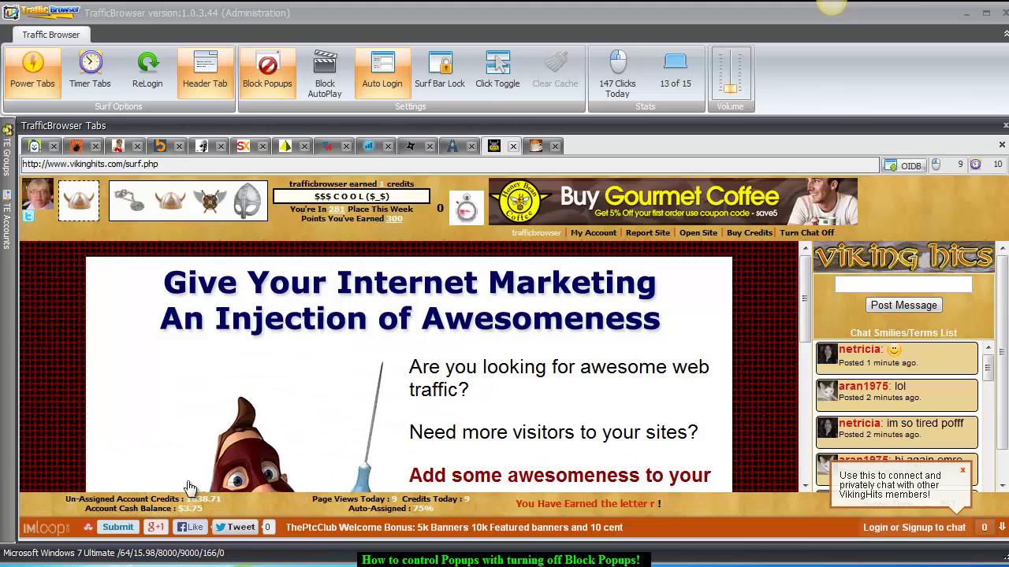
Answer the horned helmet, SiteXplosion and trophy captchas, then scroll the Step Up Traffic ad.
{"action": "left_click", "coordinate": [168, 206]}
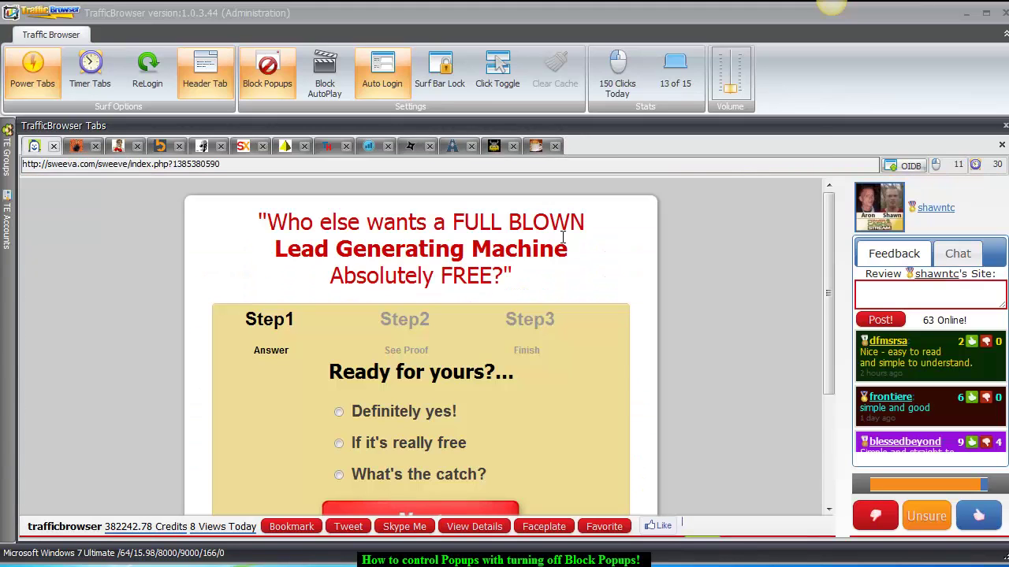
{"action": "scroll", "coordinate": [722, 401], "scroll_direction": "down", "scroll_amount": 3}
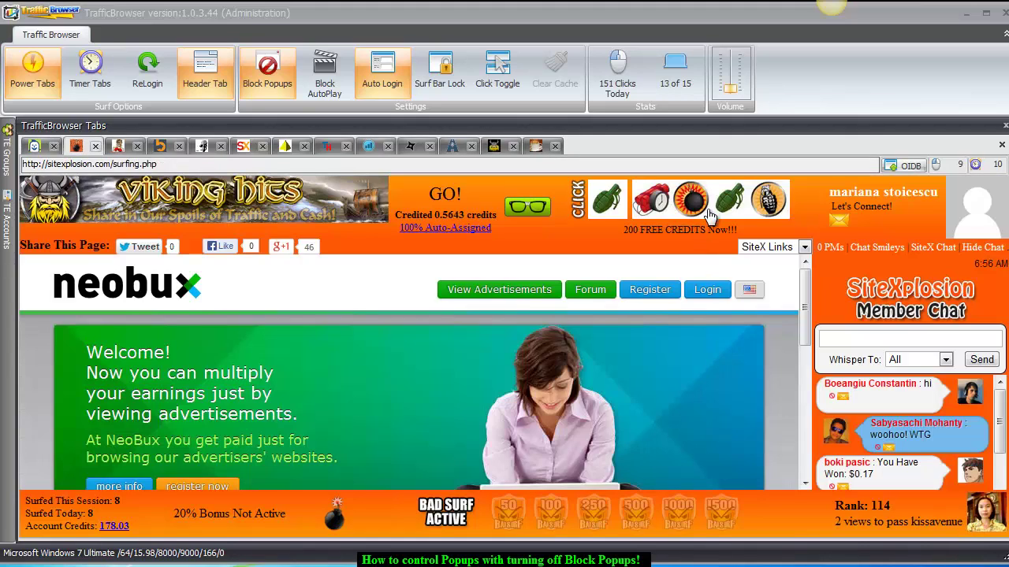
{"action": "left_click", "coordinate": [731, 202]}
{"action": "left_click", "coordinate": [146, 226]}
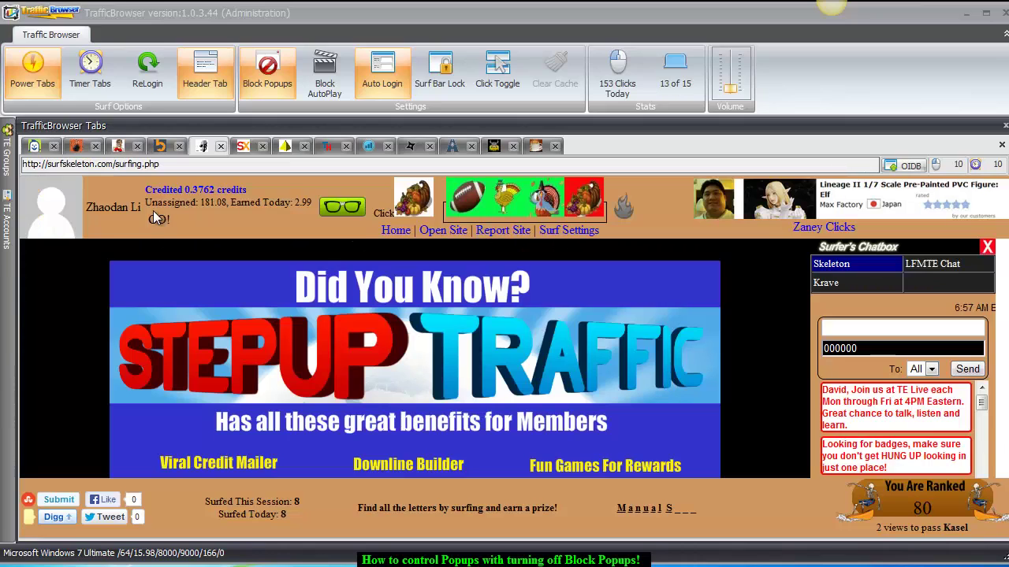
{"action": "scroll", "coordinate": [512, 315], "scroll_direction": "down", "scroll_amount": 3}
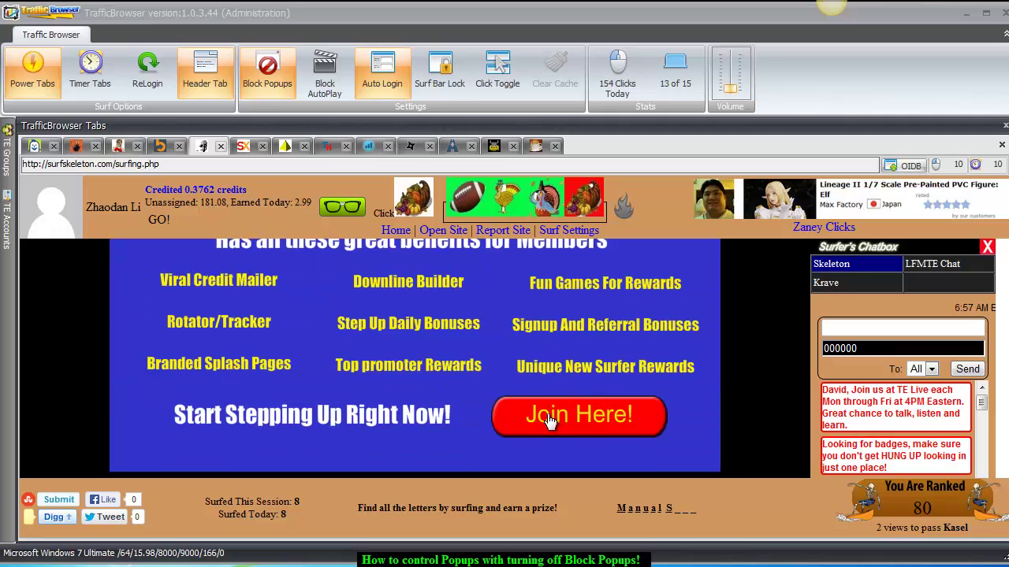
{"action": "left_click", "coordinate": [554, 431]}
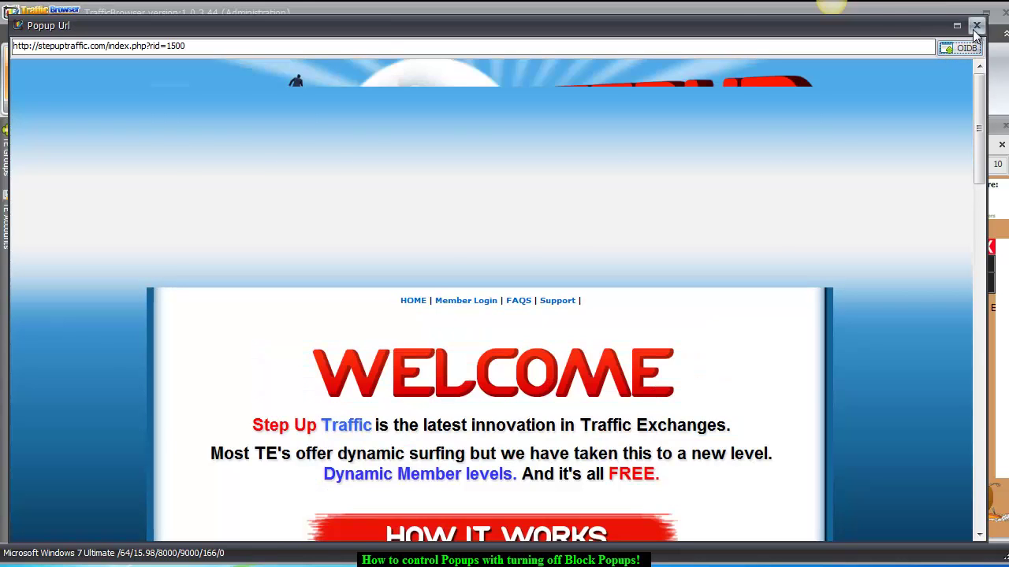
{"action": "left_click", "coordinate": [975, 27]}
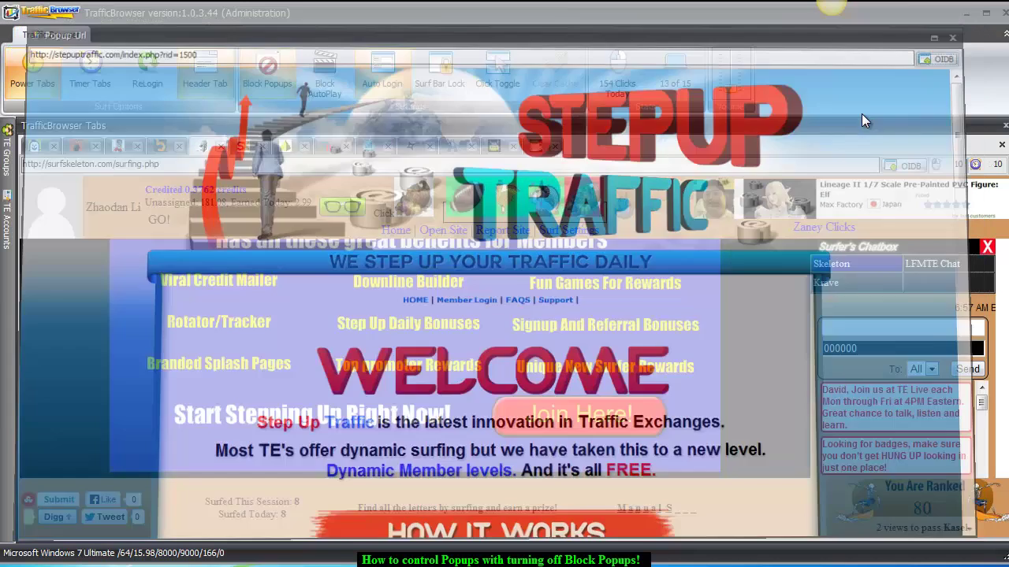